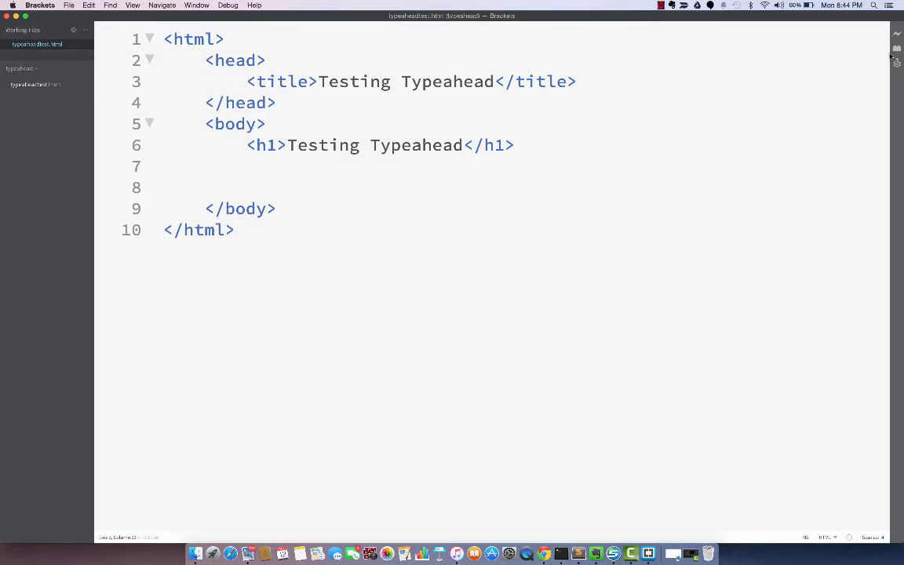
Start Live Preview and review the AngularJS, UI Bootstrap and module.js script includes.
{"action": "left_click", "coordinate": [897, 34]}
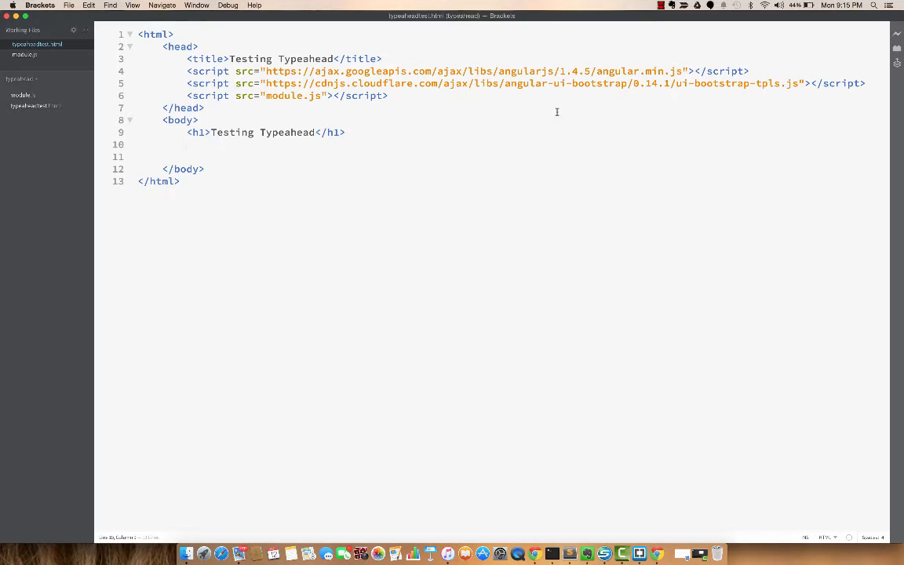
{"action": "double_click", "coordinate": [613, 72]}
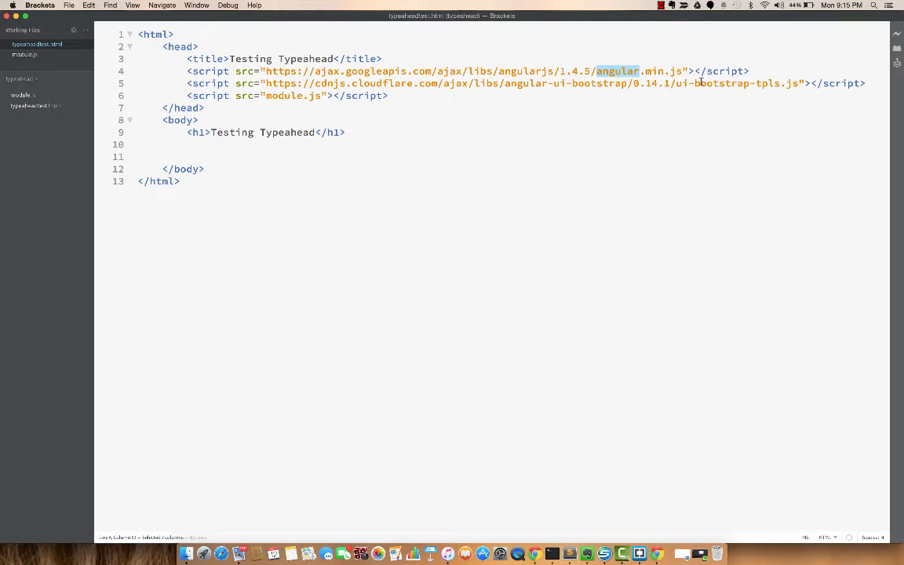
{"action": "triple_click", "coordinate": [569, 83]}
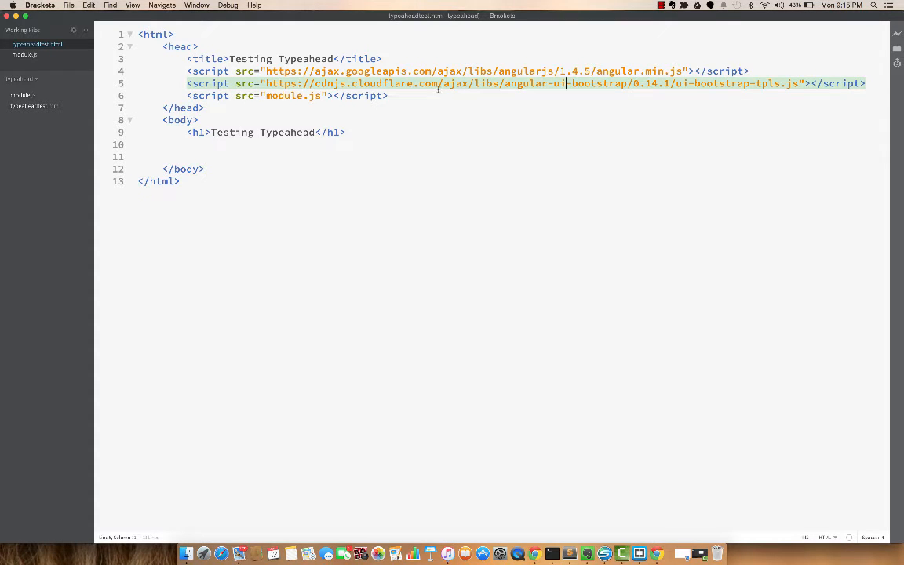
{"action": "double_click", "coordinate": [283, 94]}
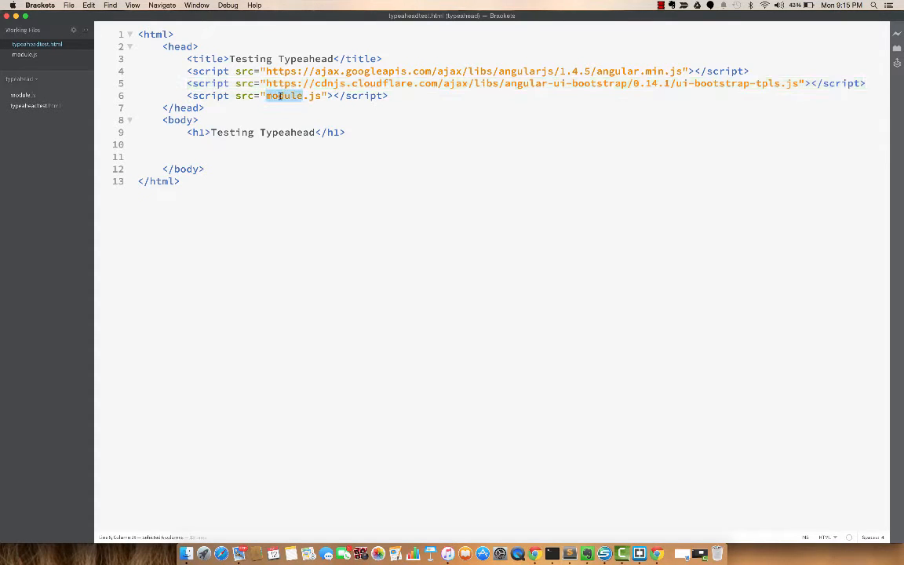
In module.js define angular.module("vk", ['ui.bootstrap']) and save the file.
{"action": "left_click", "coordinate": [27, 95]}
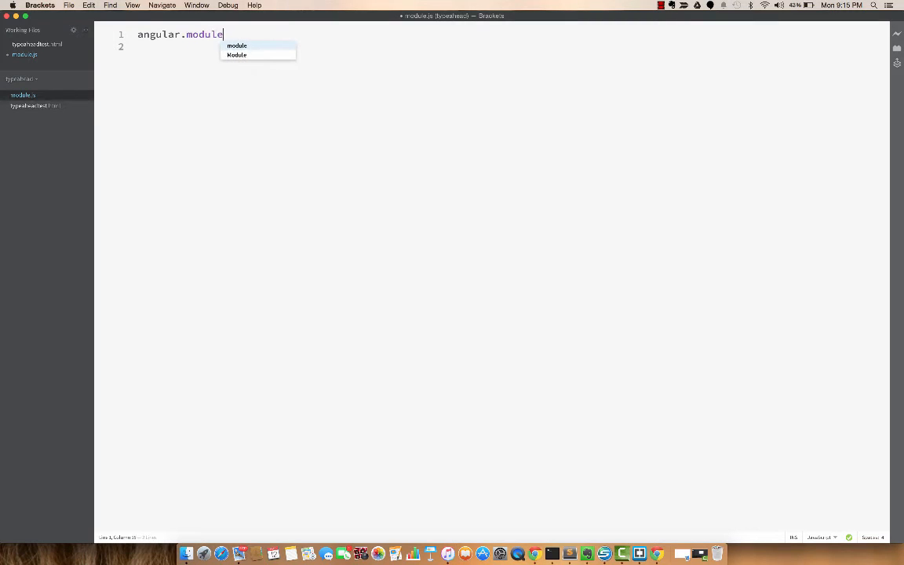
{"action": "type", "text": "(\"vk\", ['ui.boo"}
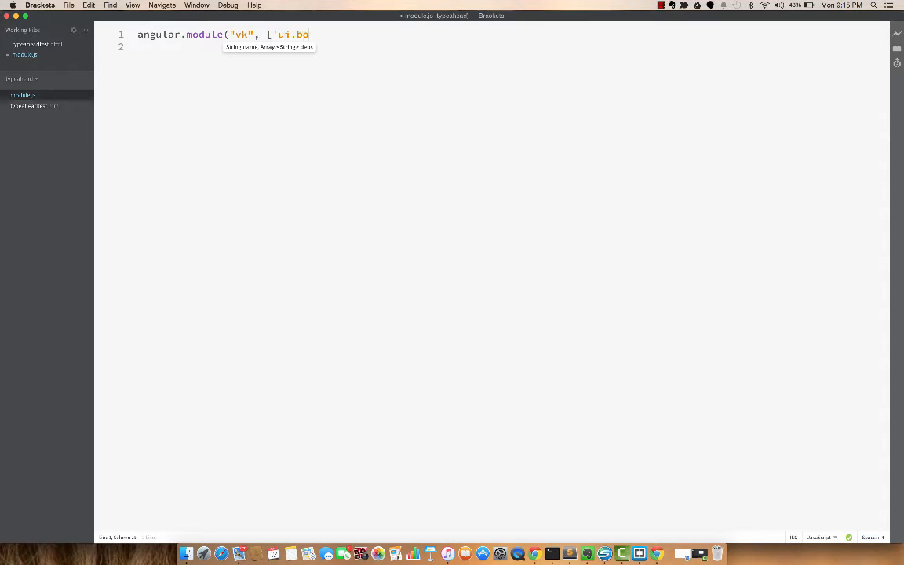
{"action": "type", "text": "ts"}
{"action": "type", "text": "trap'"}
{"action": "type", "text": "];"}
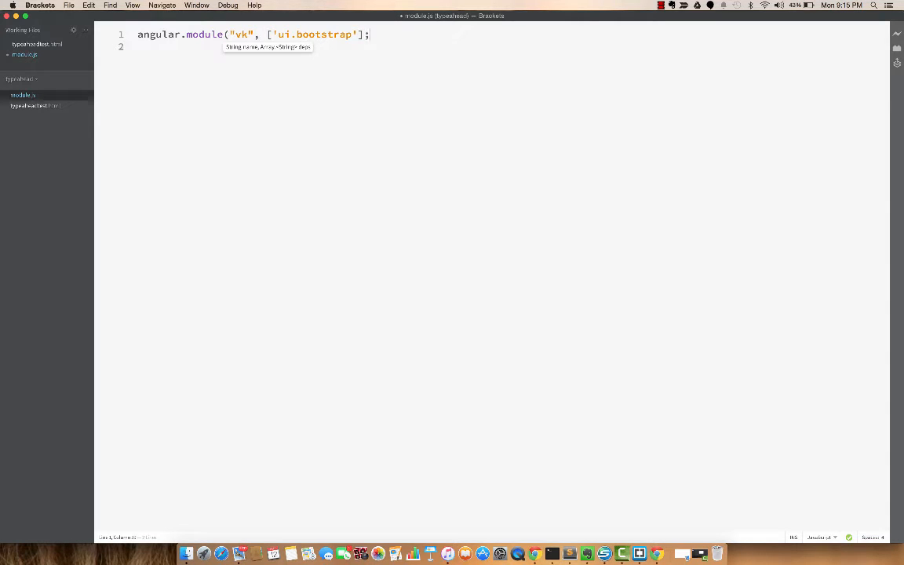
{"action": "key", "text": "BackSpace"}
{"action": "type", "text": ")"}
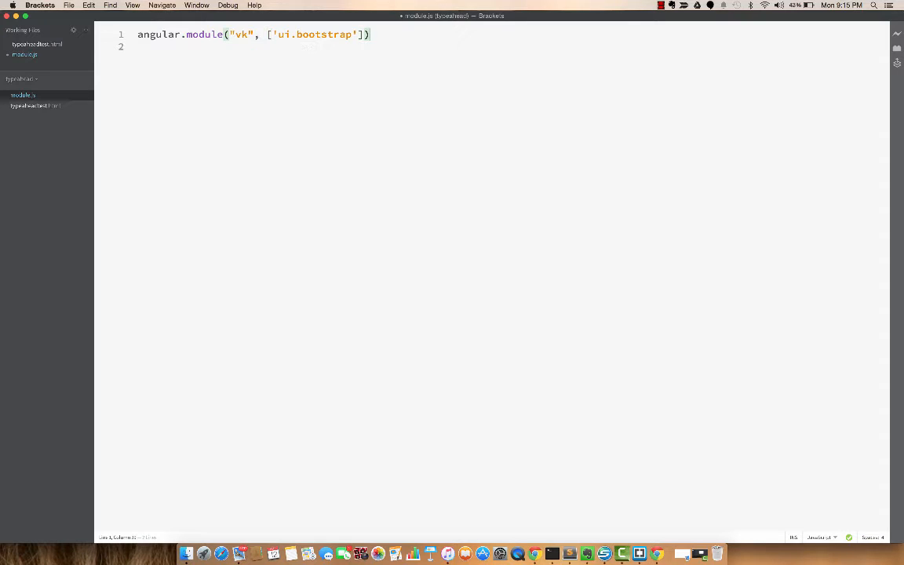
{"action": "type", "text": ";"}
{"action": "key", "text": "super+s"}
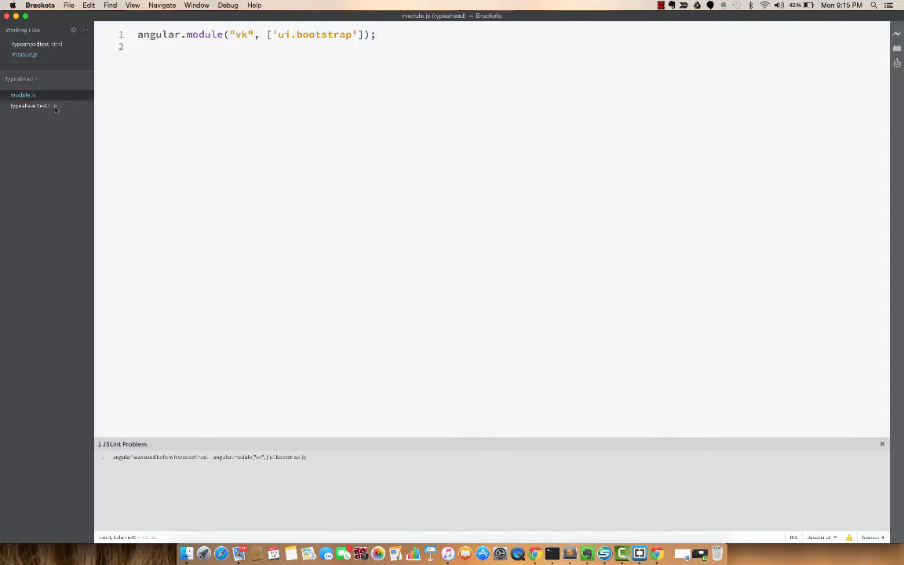
Back in typeaheadtest.html, bind the body tag with ng-app="vk".
{"action": "left_click", "coordinate": [47, 105]}
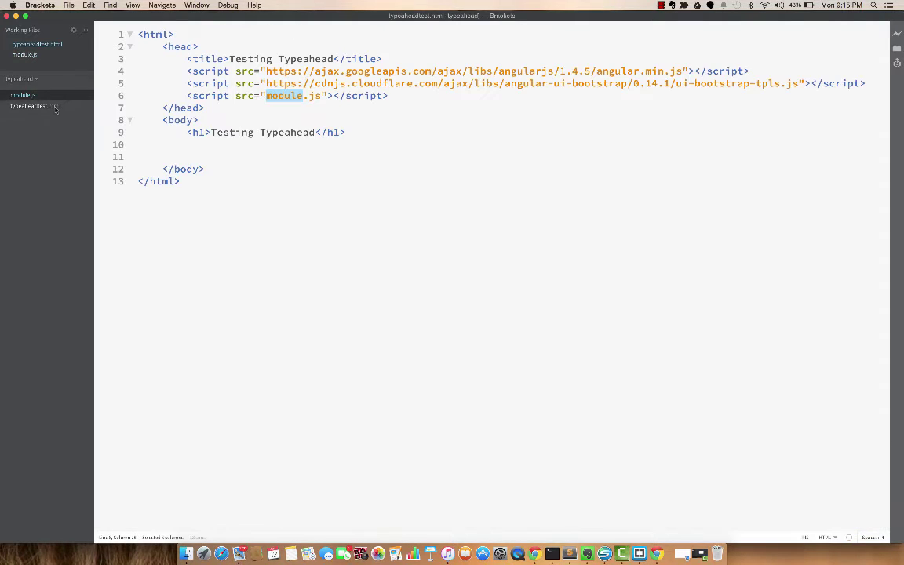
{"action": "left_click", "coordinate": [190, 119]}
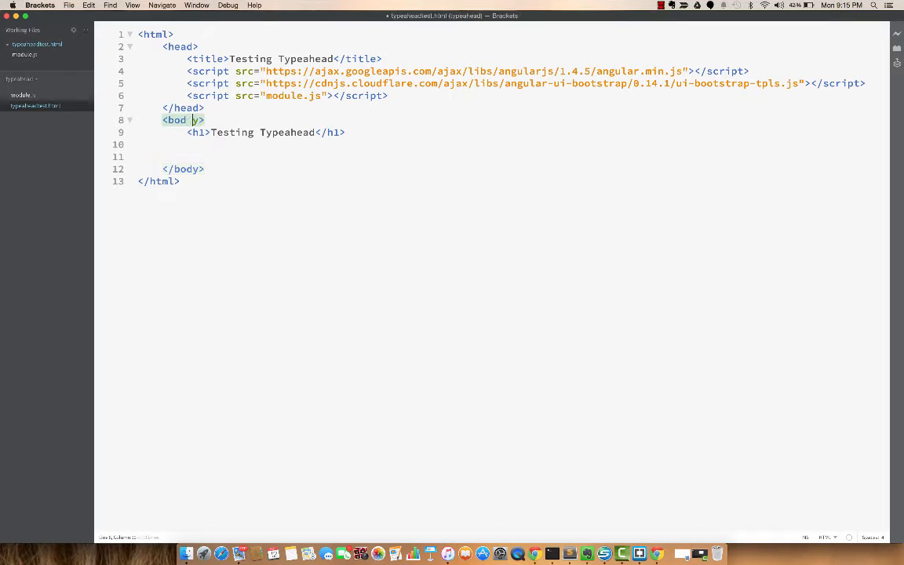
{"action": "key", "text": "BackSpace"}
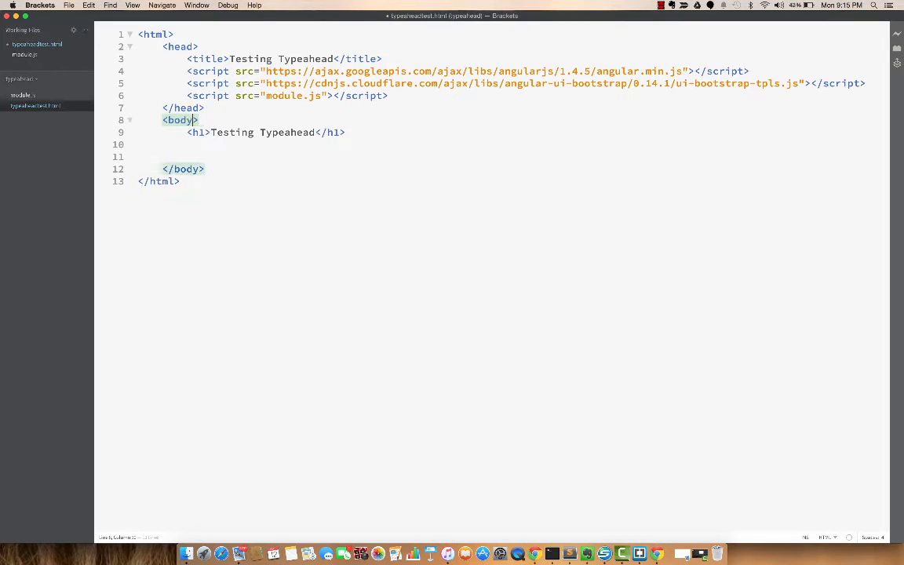
{"action": "type", "text": "n"}
{"action": "key", "text": "BackSpace"}
{"action": "type", "text": "ng-app"}
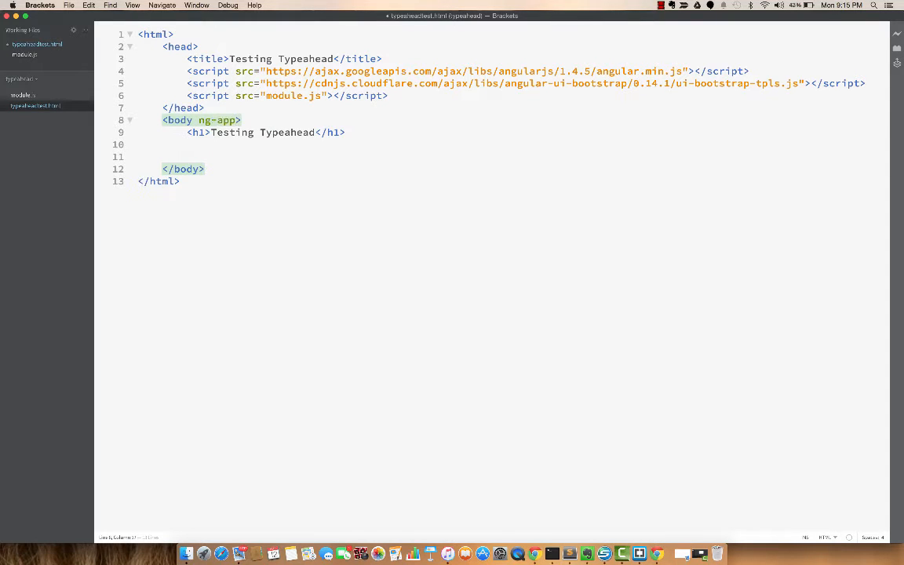
{"action": "type", "text": "=\"vk\""}
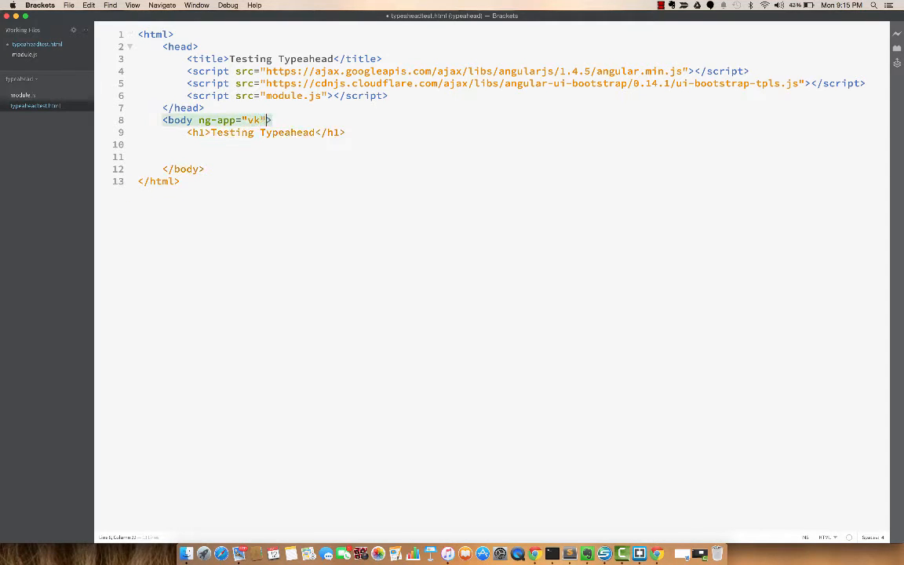
Add a {{1+1}} expression below the heading and save the page.
{"action": "left_click", "coordinate": [268, 145]}
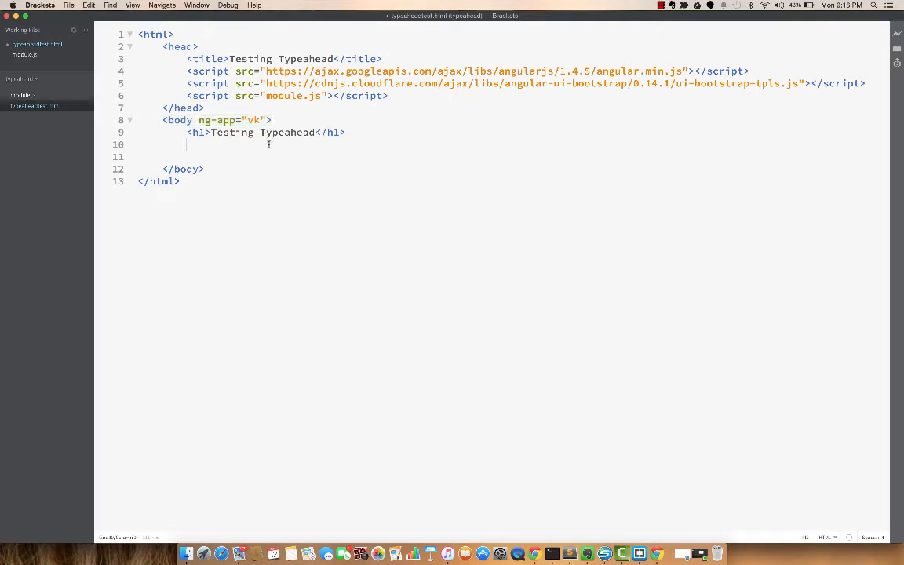
{"action": "type", "text": "\""}
{"action": "key", "text": "BackSpace"}
{"action": "type", "text": "{{1+2"}
{"action": "key", "text": "BackSpace"}
{"action": "type", "text": "1}}"}
{"action": "key", "text": "super+s"}
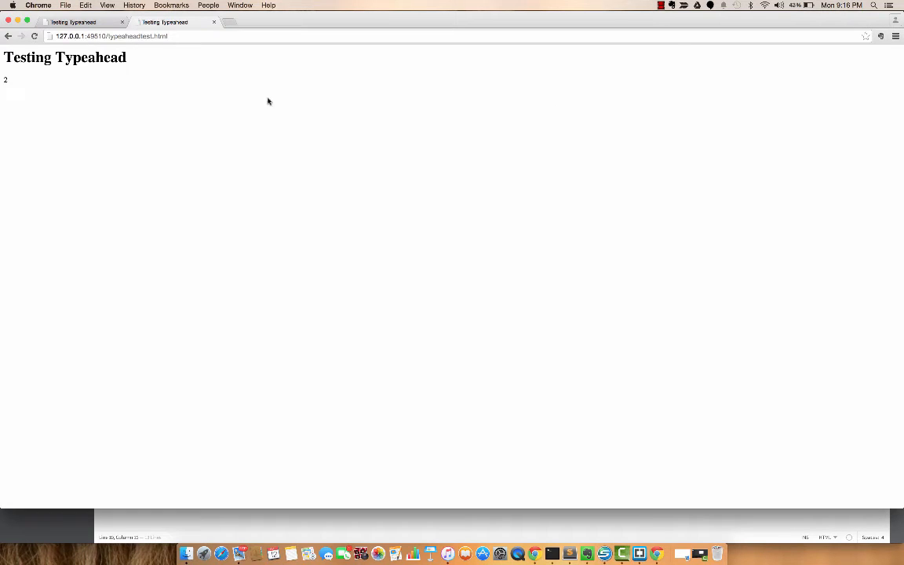
Inspect the previewed page in Chrome's developer tools.
{"action": "right_click", "coordinate": [185, 162]}
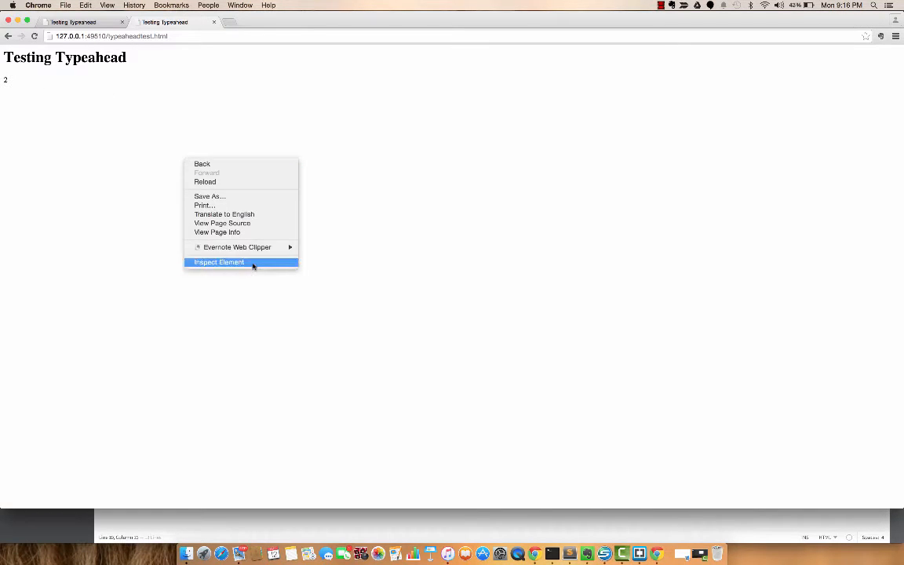
{"action": "left_click", "coordinate": [219, 262]}
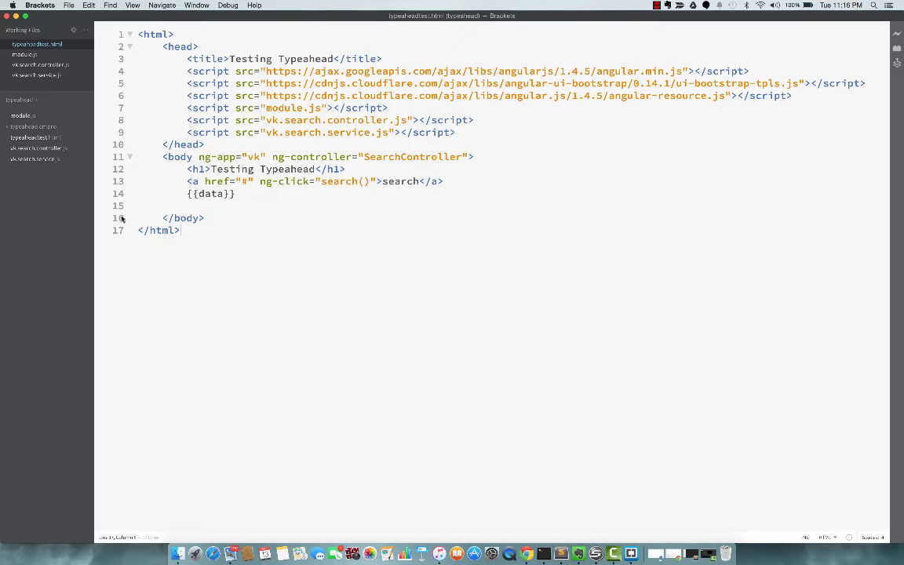
{"action": "left_click", "coordinate": [57, 163]}
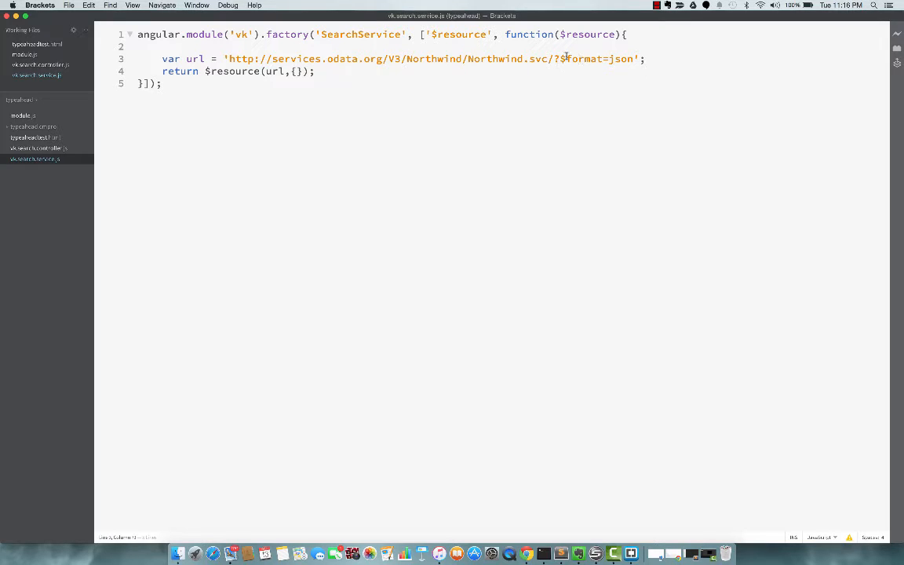
{"action": "double_click", "coordinate": [583, 59]}
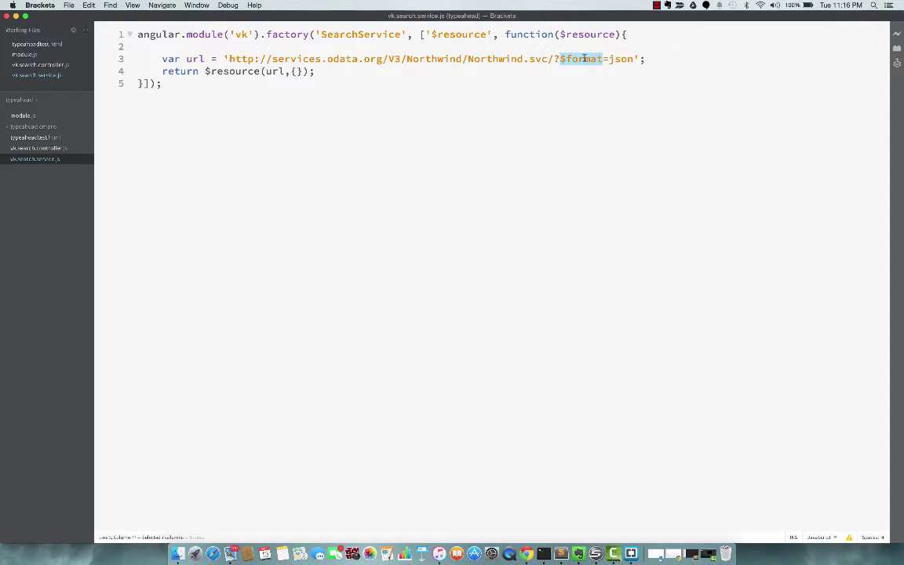
{"action": "double_click", "coordinate": [624, 58]}
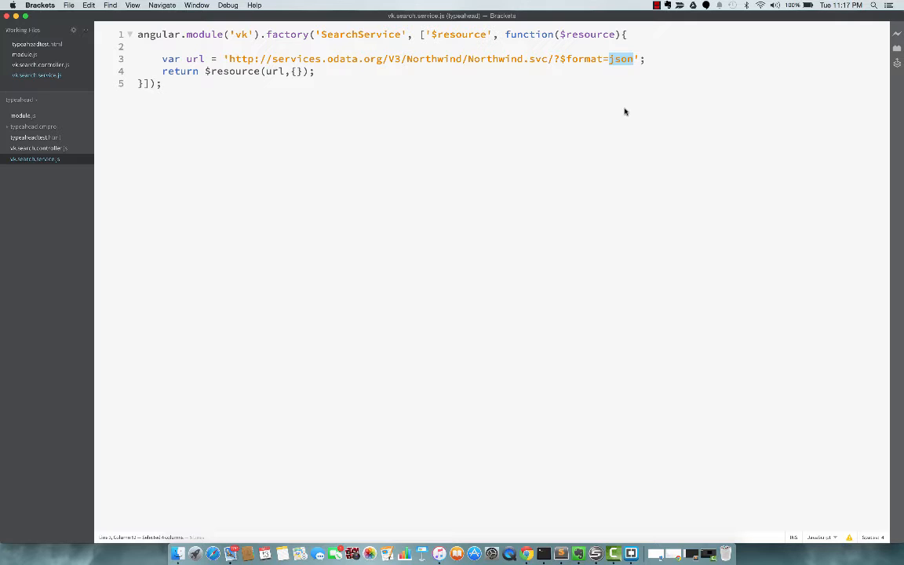
{"action": "double_click", "coordinate": [436, 59]}
{"action": "left_click", "coordinate": [541, 59]}
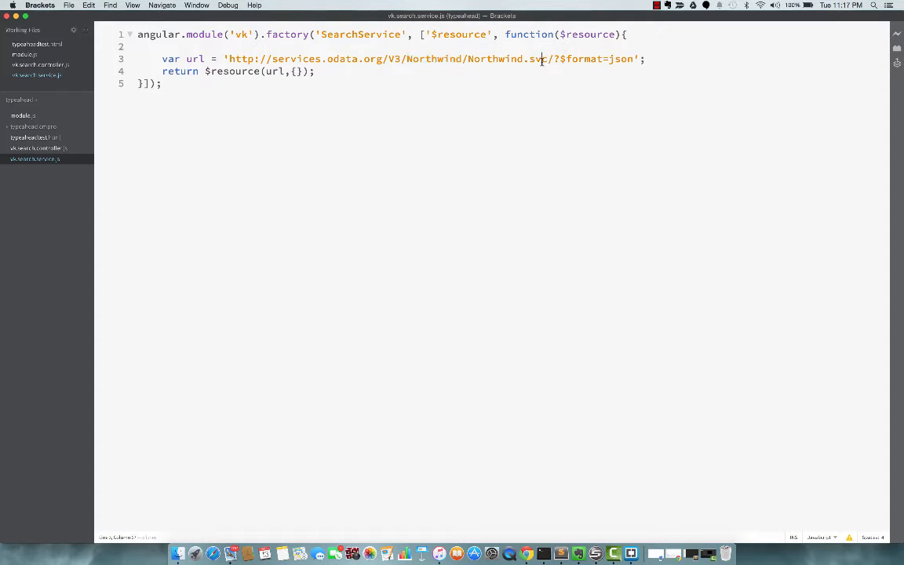
{"action": "double_click", "coordinate": [541, 59]}
{"action": "left_click", "coordinate": [619, 59], "text": "shift"}
{"action": "double_click", "coordinate": [619, 59]}
{"action": "left_click", "coordinate": [661, 58]}
Check the module's ngResource dependency and the page's angular-resource script URL.
{"action": "left_click", "coordinate": [23, 116]}
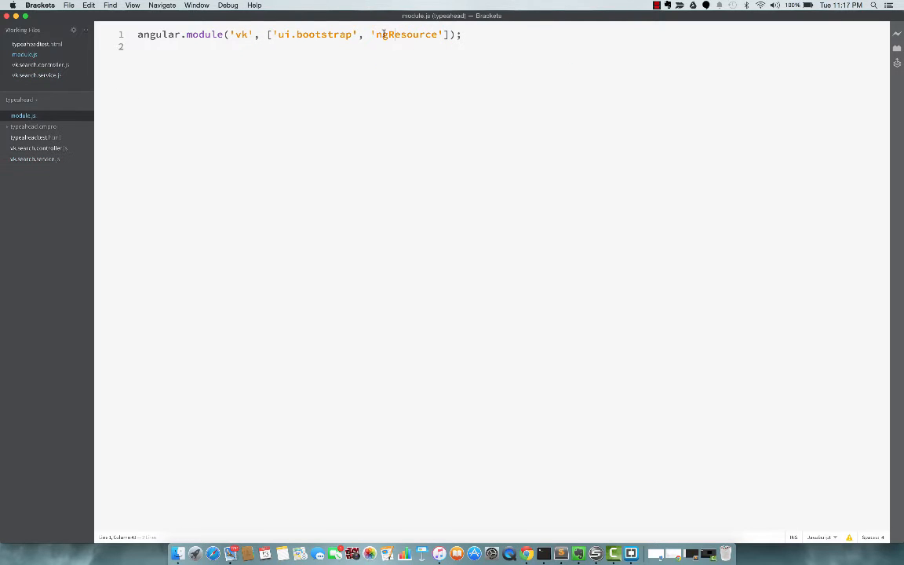
{"action": "double_click", "coordinate": [430, 34]}
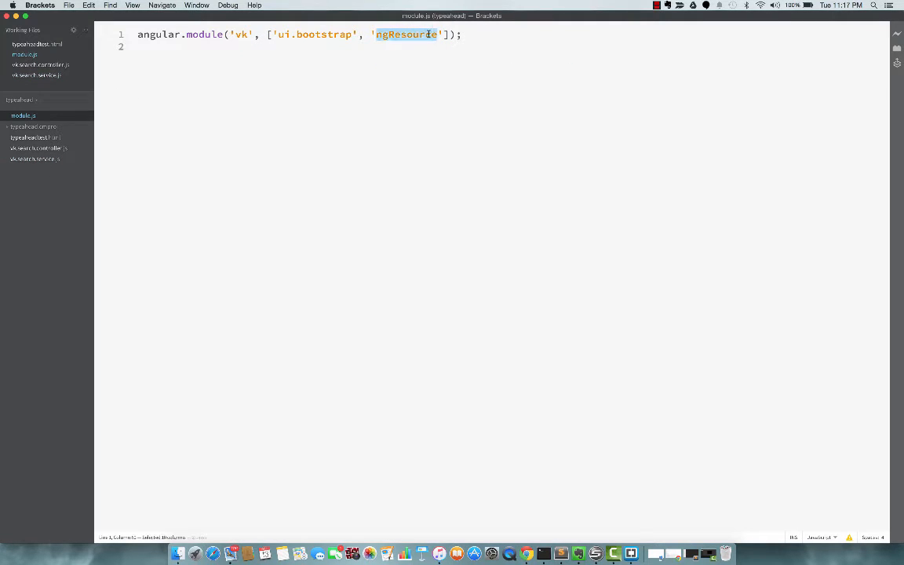
{"action": "left_click", "coordinate": [38, 44]}
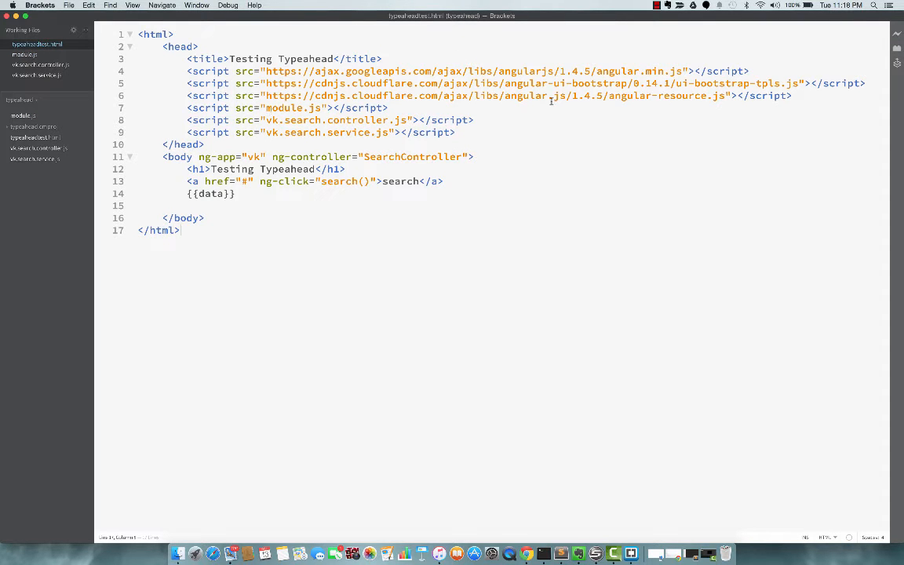
{"action": "double_click", "coordinate": [681, 95]}
{"action": "left_click_drag", "start_coordinate": [297, 95], "coordinate": [312, 95]}
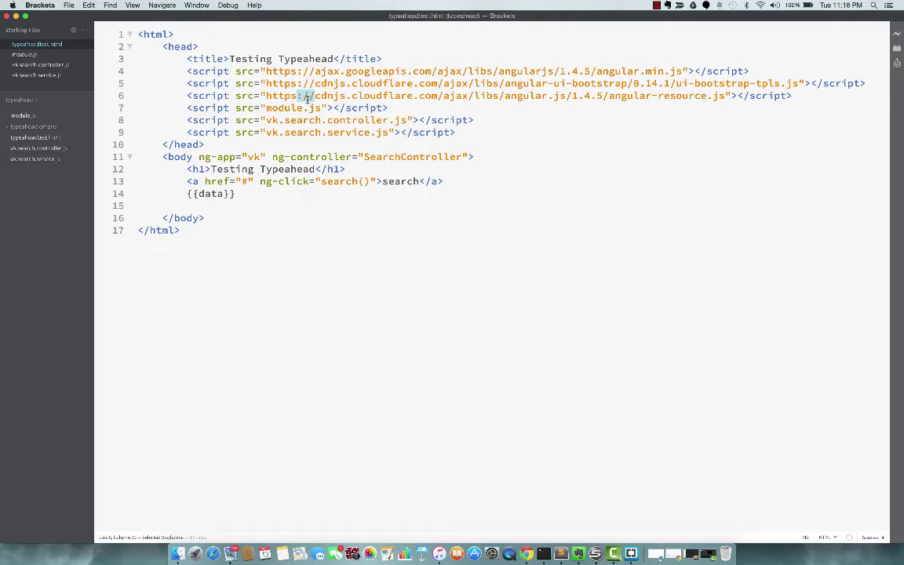
{"action": "left_click", "coordinate": [23, 116]}
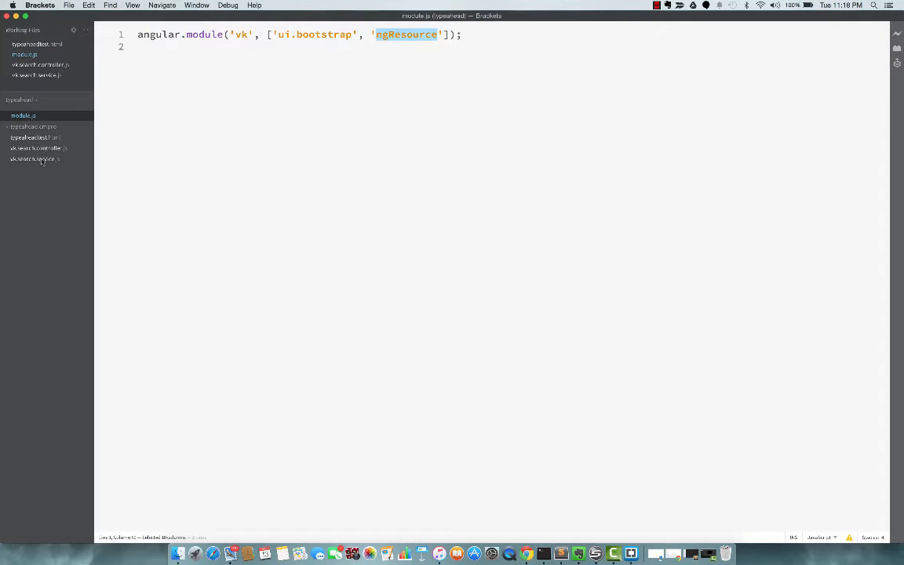
{"action": "left_click", "coordinate": [35, 159]}
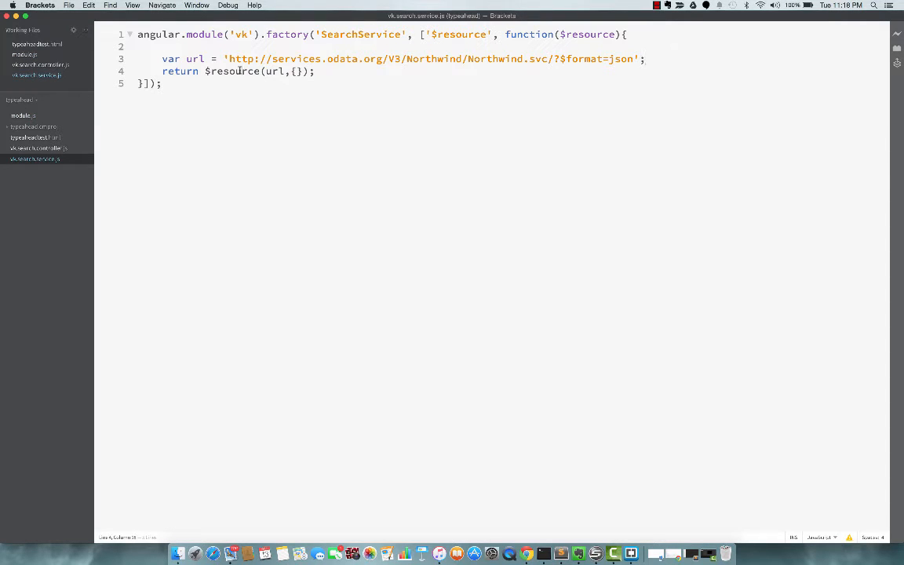
{"action": "double_click", "coordinate": [238, 69]}
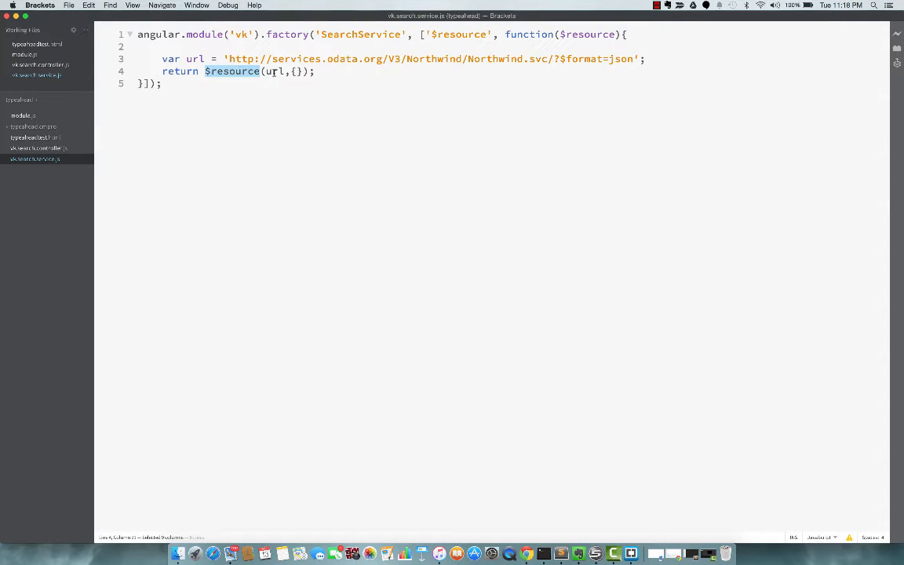
{"action": "double_click", "coordinate": [458, 34]}
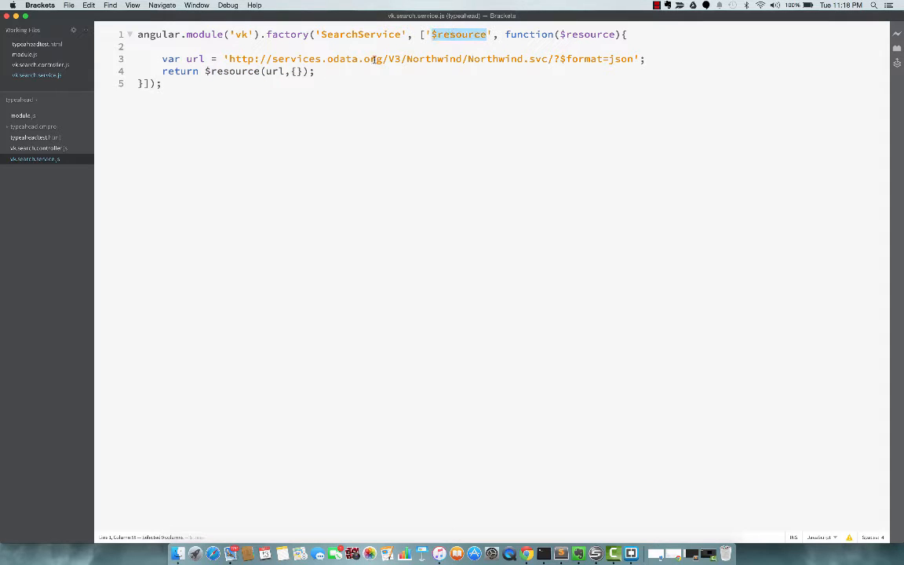
{"action": "double_click", "coordinate": [275, 71]}
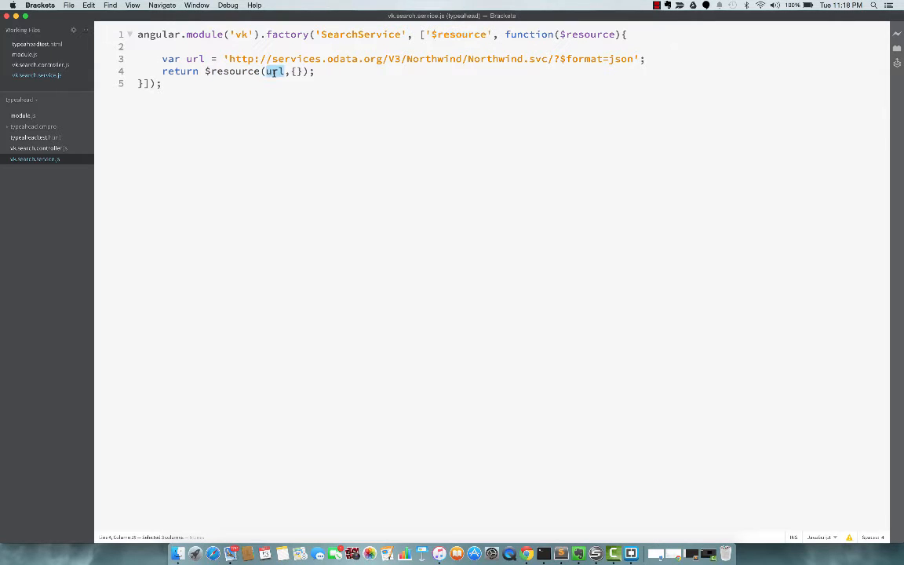
{"action": "double_click", "coordinate": [191, 59]}
{"action": "left_click", "coordinate": [166, 84]}
{"action": "double_click", "coordinate": [228, 71]}
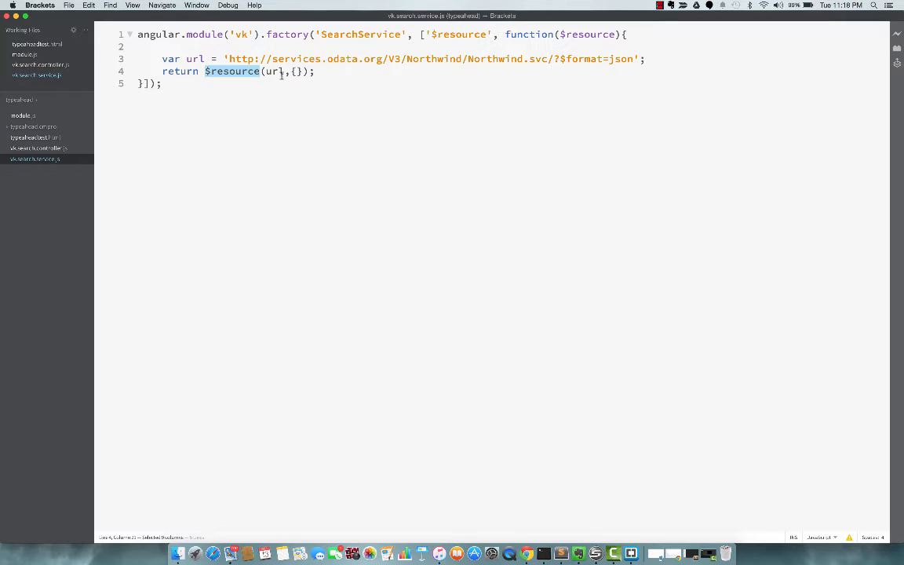
{"action": "double_click", "coordinate": [361, 35]}
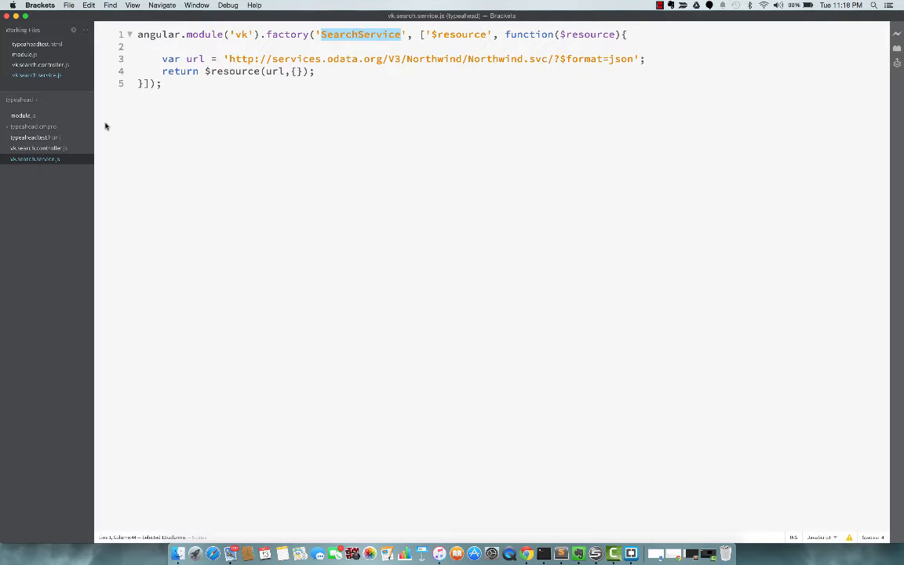
{"action": "double_click", "coordinate": [241, 34]}
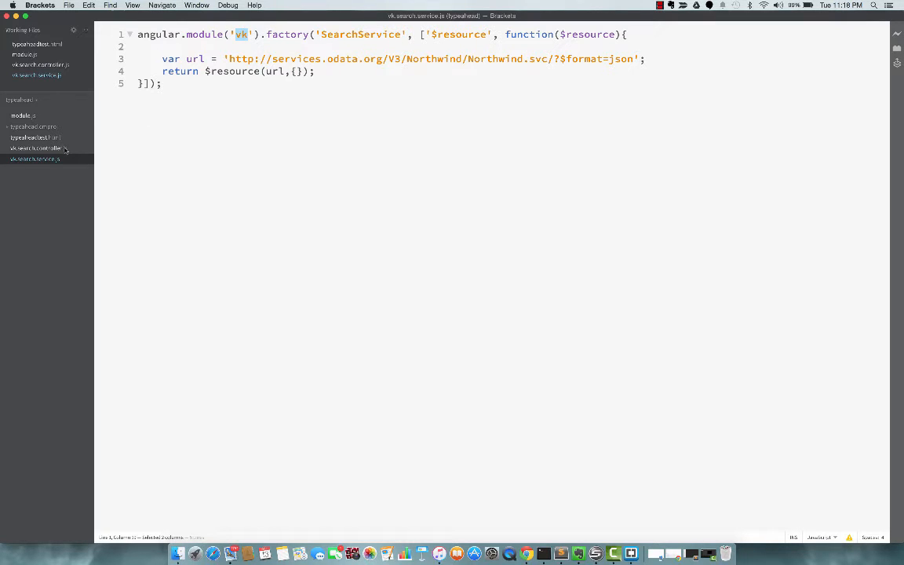
In vk.search.controller.js review the search(searchParam) function and its $scope handler.
{"action": "left_click", "coordinate": [38, 147]}
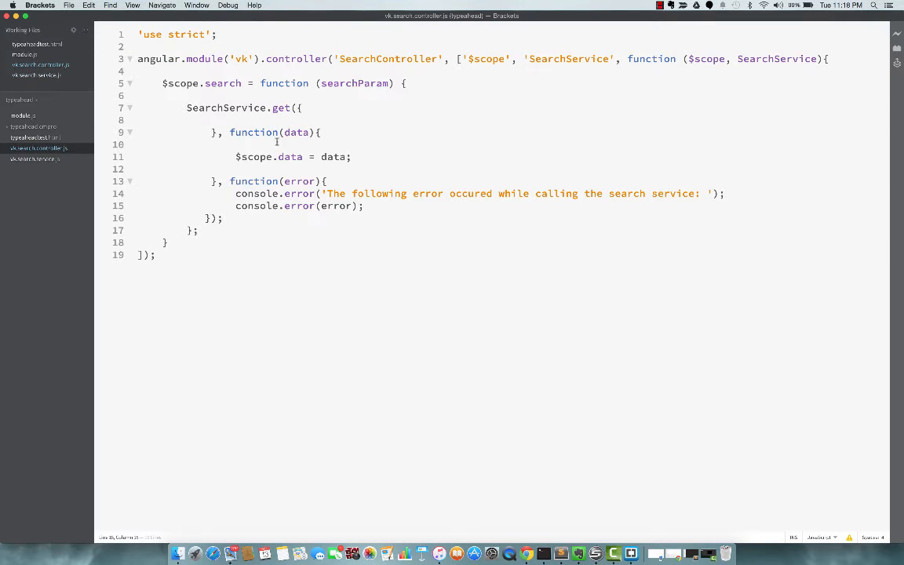
{"action": "double_click", "coordinate": [255, 156]}
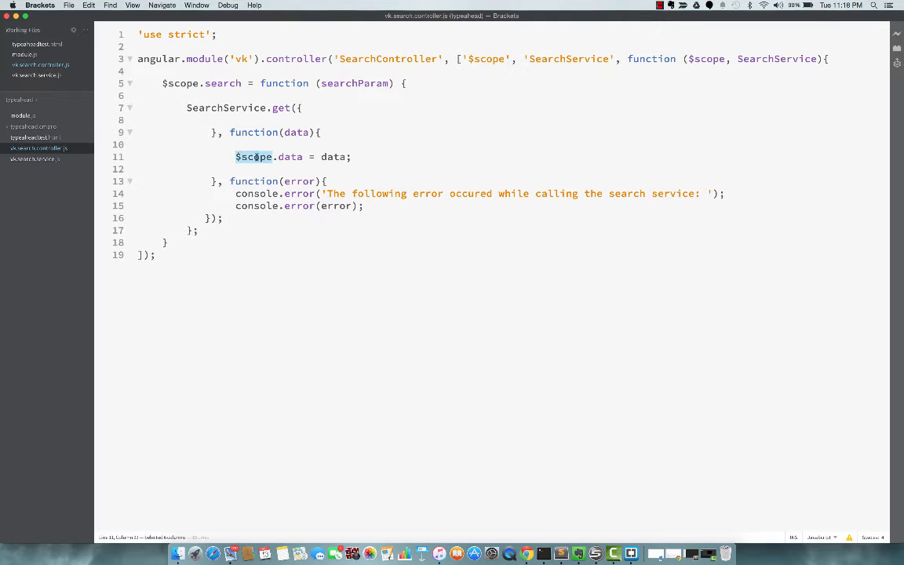
{"action": "left_click", "coordinate": [230, 84]}
{"action": "double_click", "coordinate": [230, 83]}
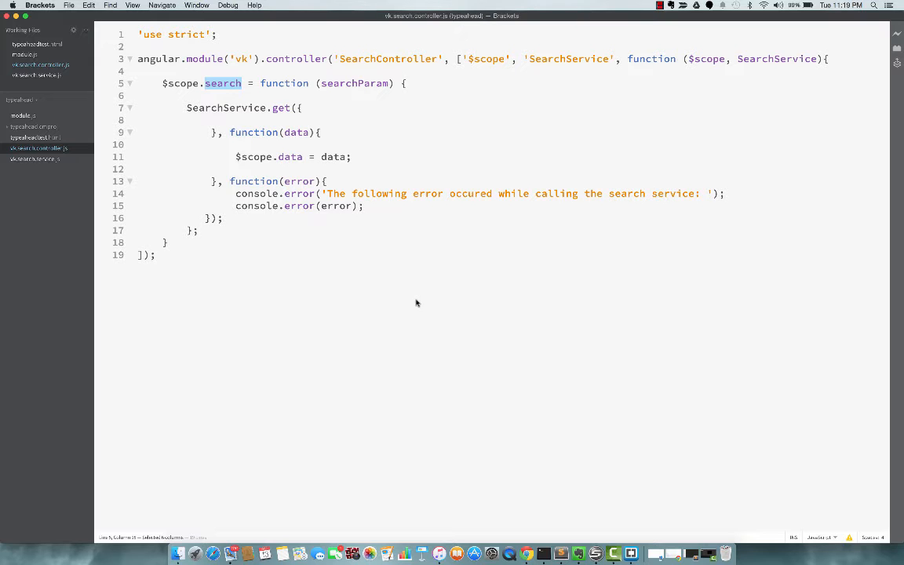
{"action": "double_click", "coordinate": [379, 83]}
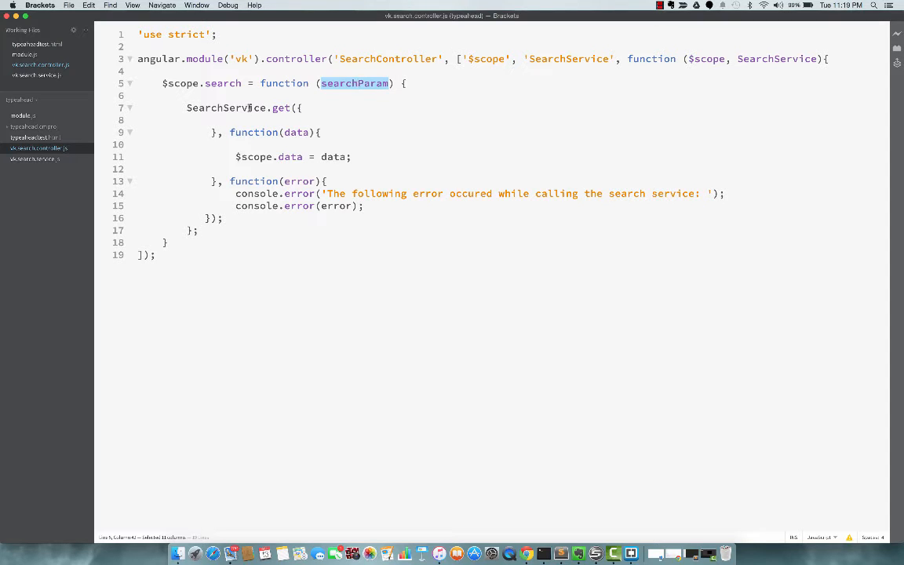
Trace the SearchService.get call and the $scope.data assignment of the returned data.
{"action": "left_click", "coordinate": [249, 107]}
{"action": "double_click", "coordinate": [250, 107]}
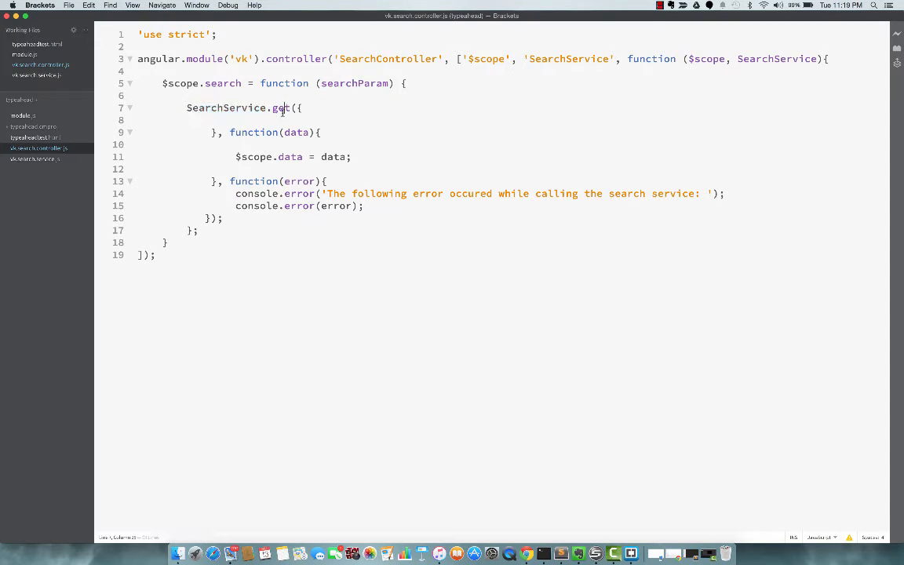
{"action": "double_click", "coordinate": [281, 107]}
{"action": "double_click", "coordinate": [245, 107]}
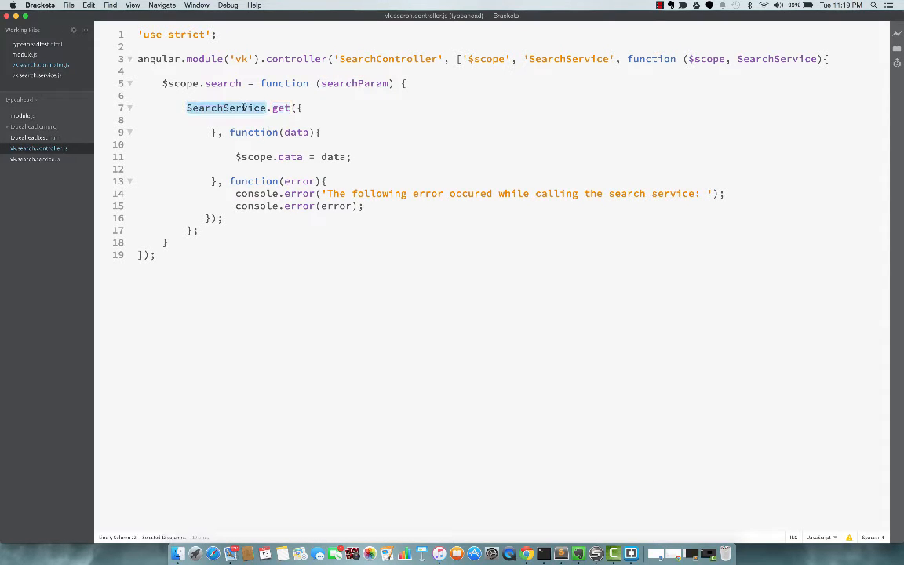
{"action": "double_click", "coordinate": [279, 108]}
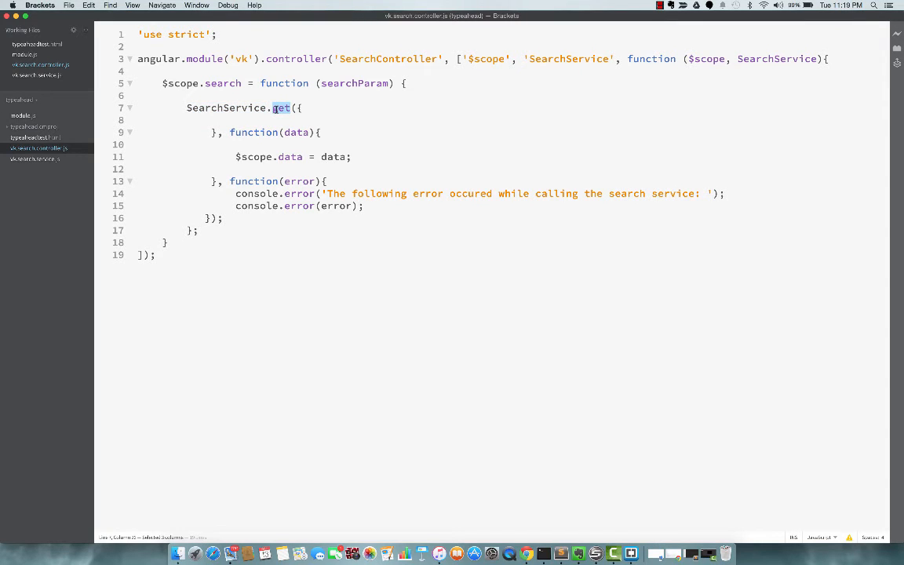
{"action": "double_click", "coordinate": [240, 108]}
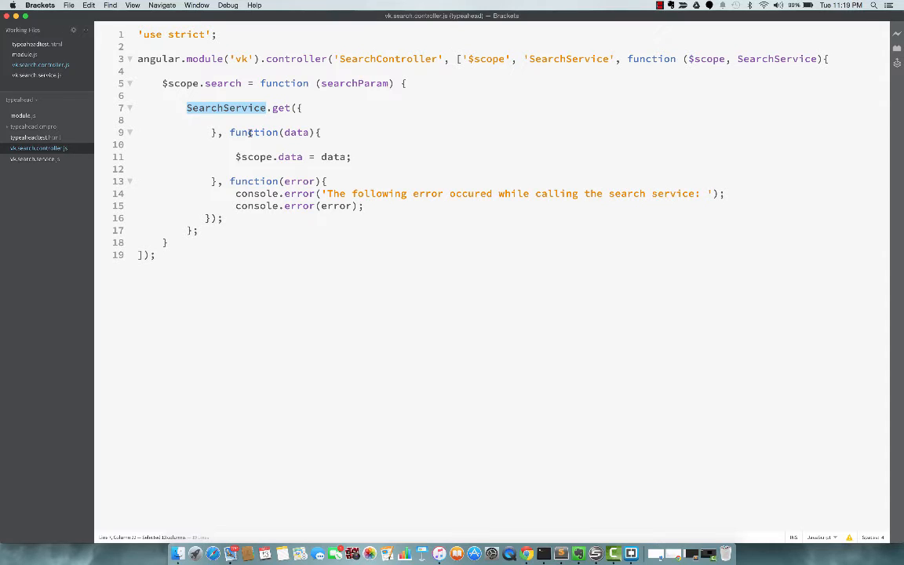
{"action": "double_click", "coordinate": [279, 108]}
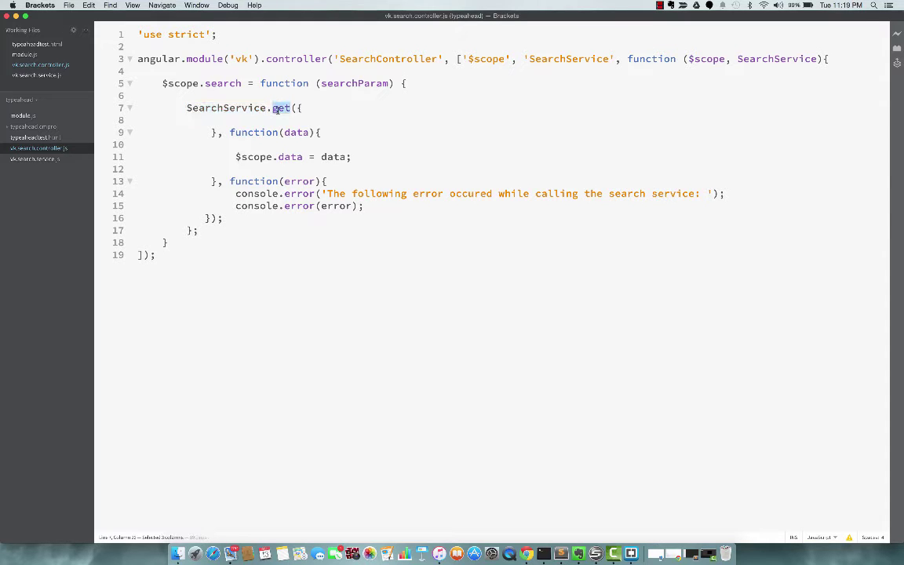
{"action": "double_click", "coordinate": [290, 157]}
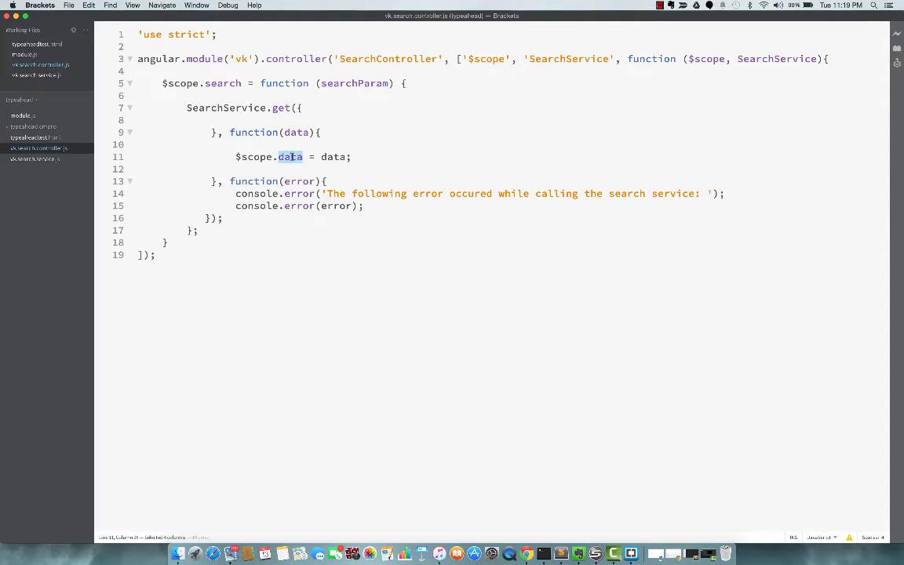
{"action": "double_click", "coordinate": [332, 157]}
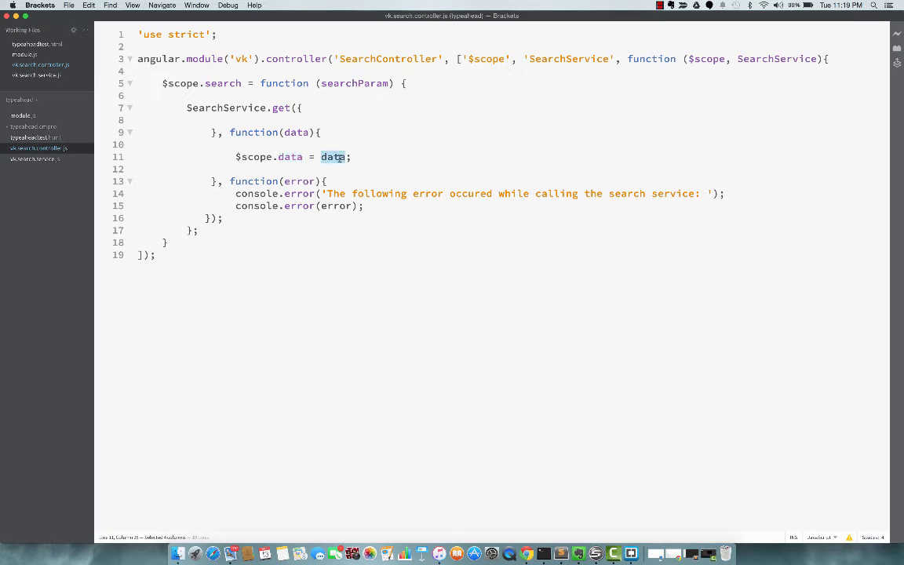
{"action": "double_click", "coordinate": [290, 157]}
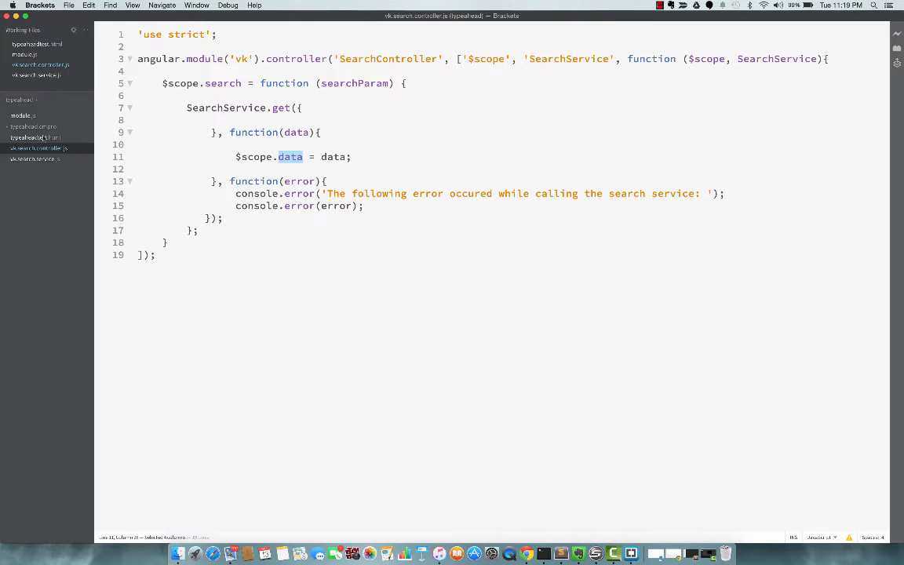
Review the search() link and {{data}} binding, run search in the Chrome preview, then close it.
{"action": "left_click", "coordinate": [37, 44]}
{"action": "double_click", "coordinate": [212, 194]}
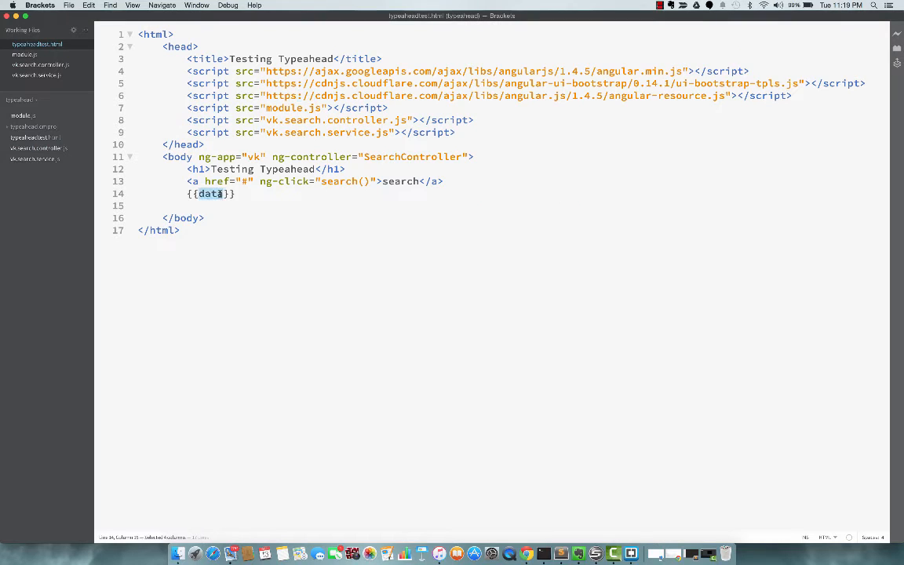
{"action": "double_click", "coordinate": [337, 182]}
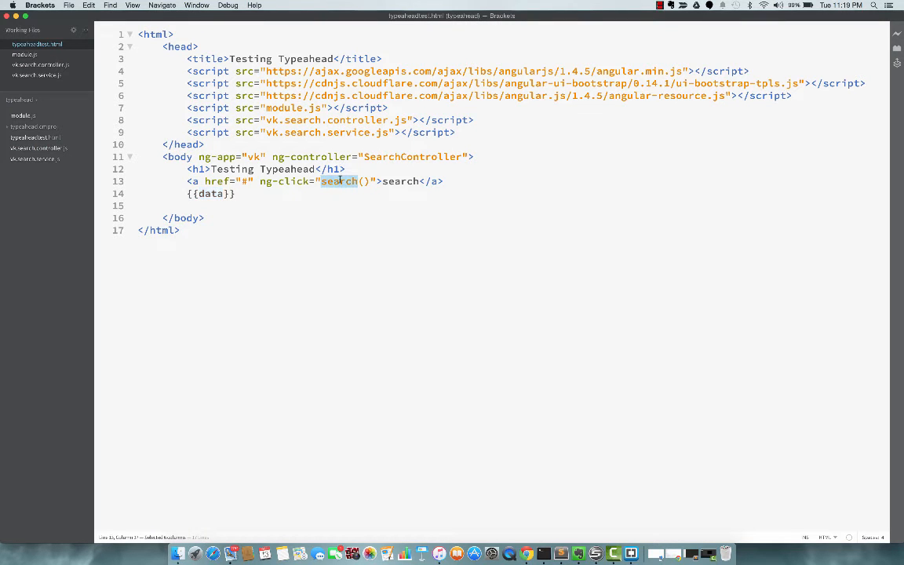
{"action": "double_click", "coordinate": [400, 181]}
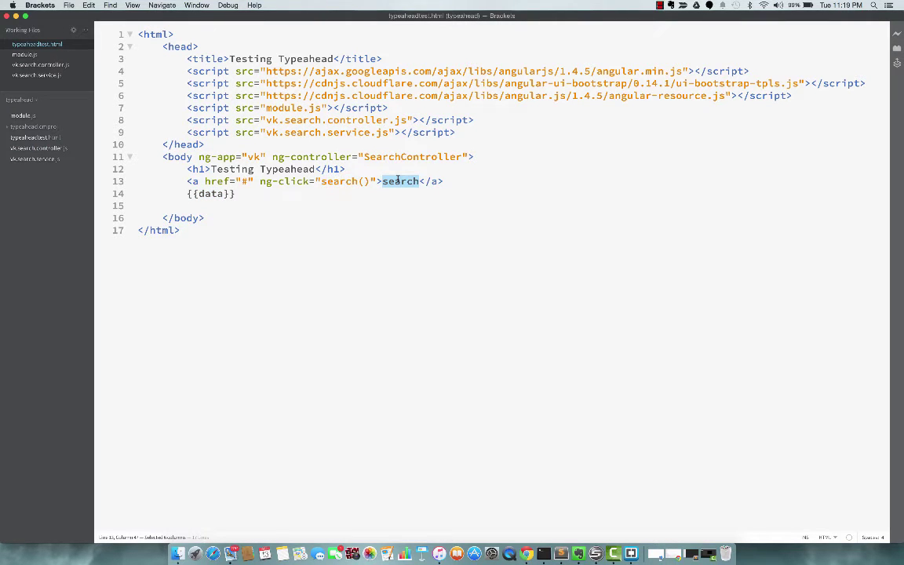
{"action": "double_click", "coordinate": [331, 183]}
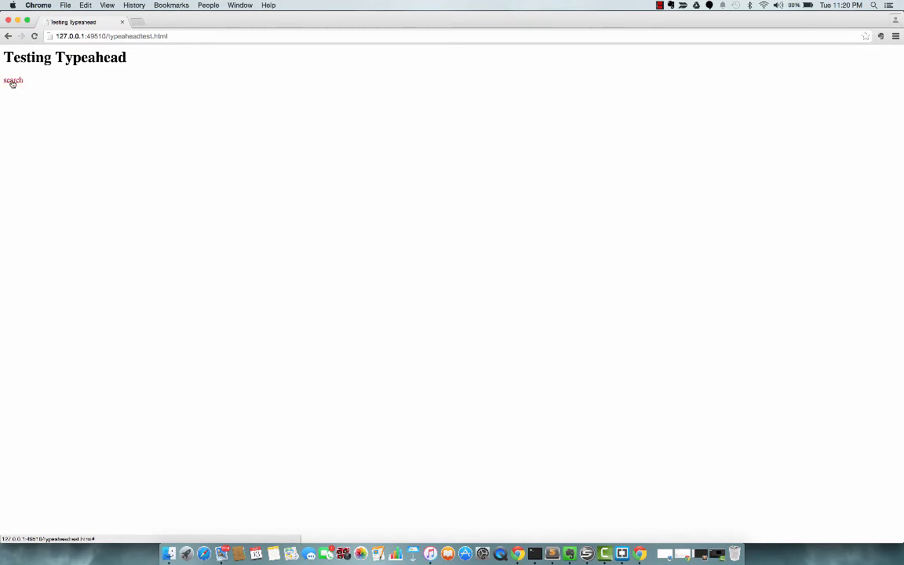
{"action": "left_click", "coordinate": [12, 81]}
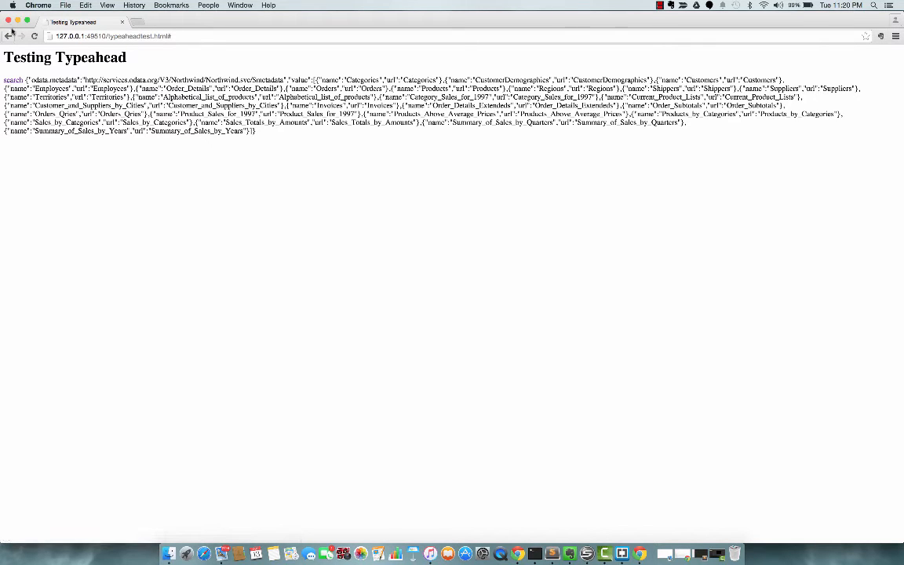
{"action": "left_click", "coordinate": [10, 21]}
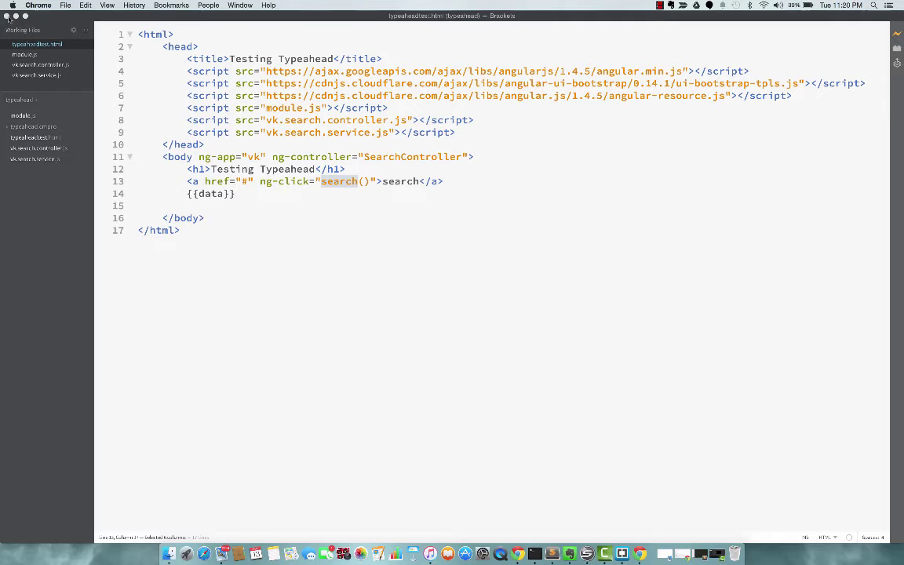
Check the search link text and the module's ui.bootstrap dependency.
{"action": "double_click", "coordinate": [400, 181]}
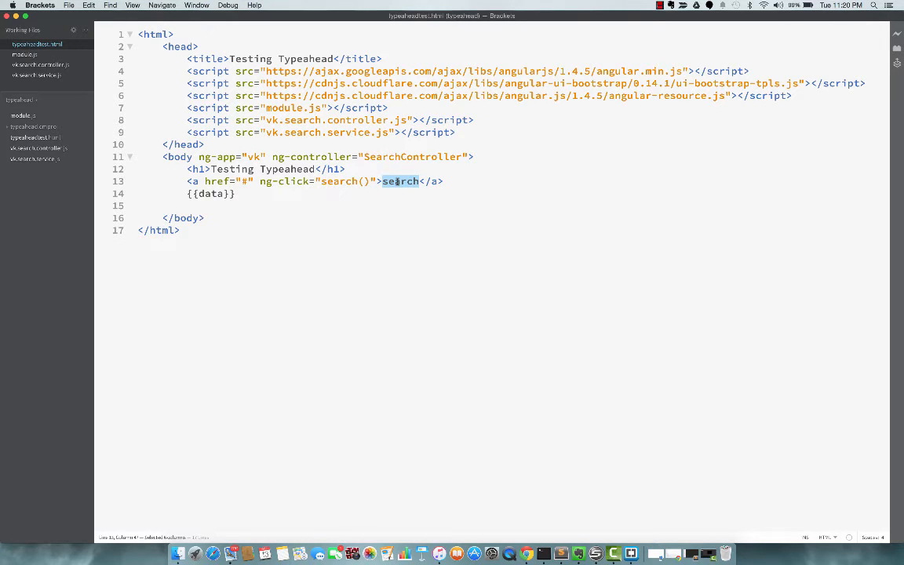
{"action": "left_click", "coordinate": [473, 187]}
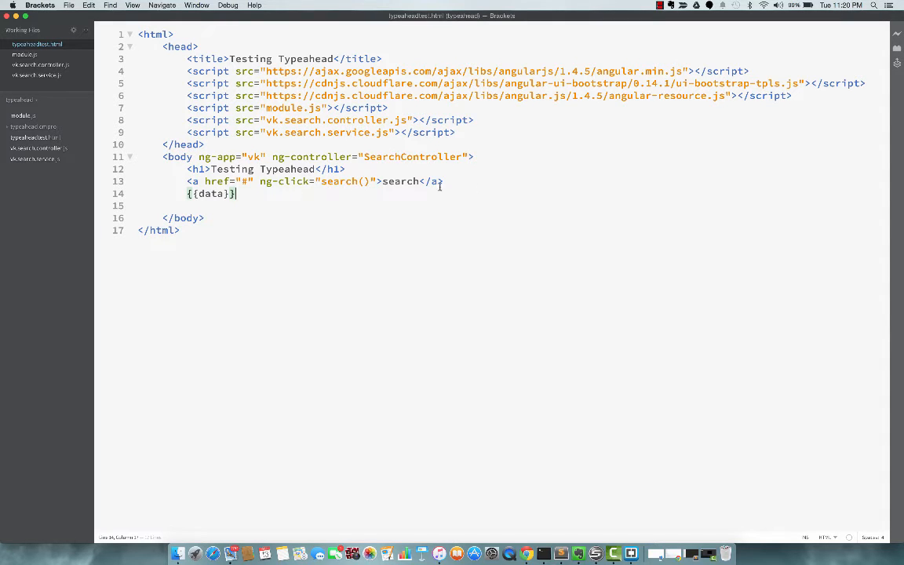
{"action": "left_click", "coordinate": [29, 117]}
{"action": "double_click", "coordinate": [316, 34]}
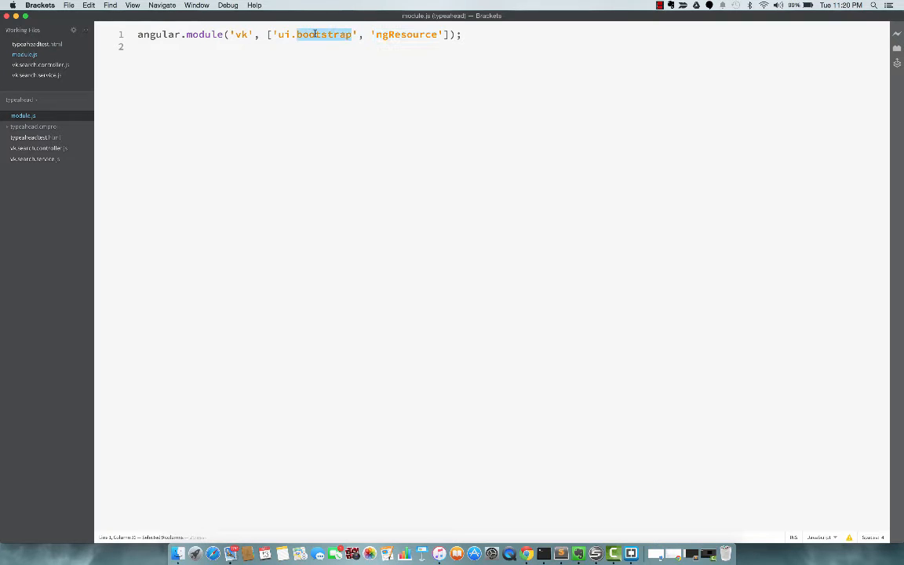
Verify the ui-bootstrap-tpls script URL and locate the typeahead markup lines.
{"action": "left_click", "coordinate": [35, 137]}
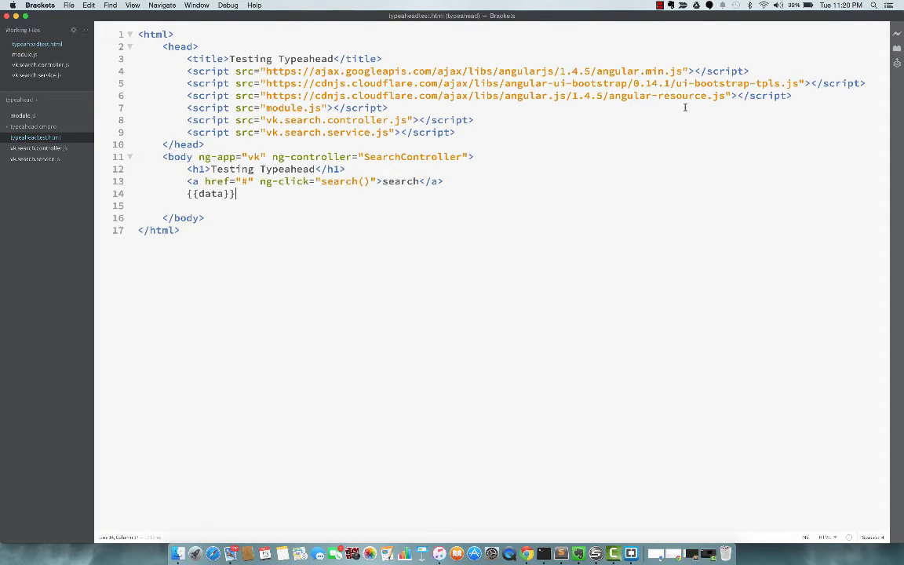
{"action": "double_click", "coordinate": [720, 84]}
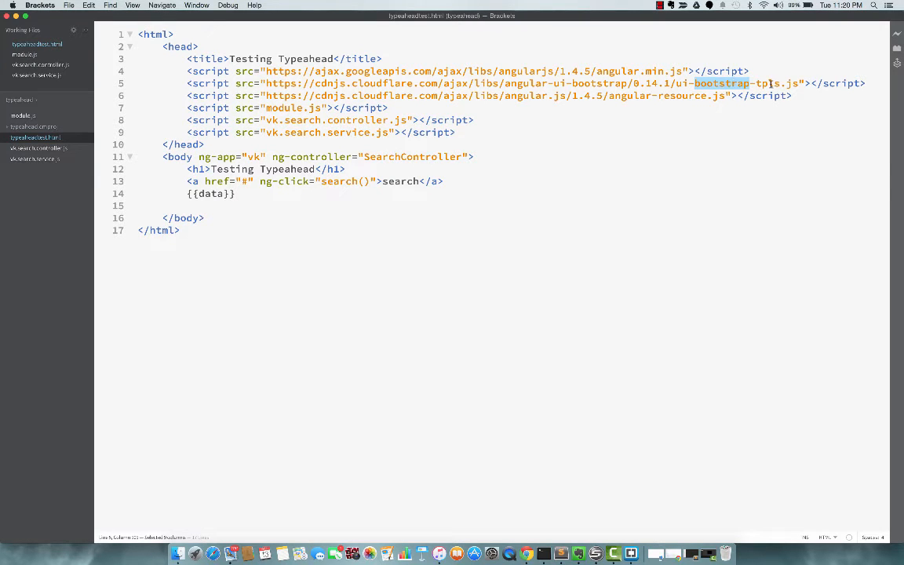
{"action": "double_click", "coordinate": [771, 84]}
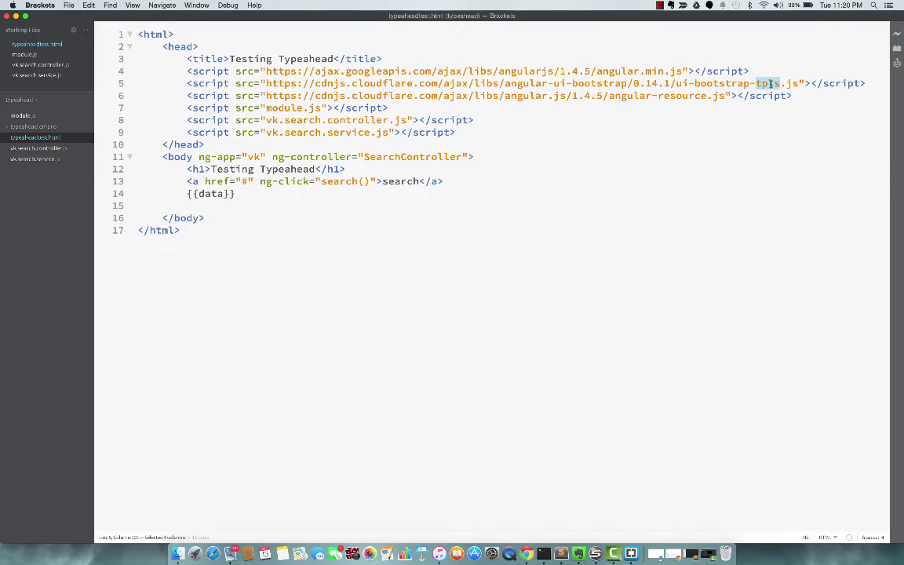
{"action": "double_click", "coordinate": [716, 83]}
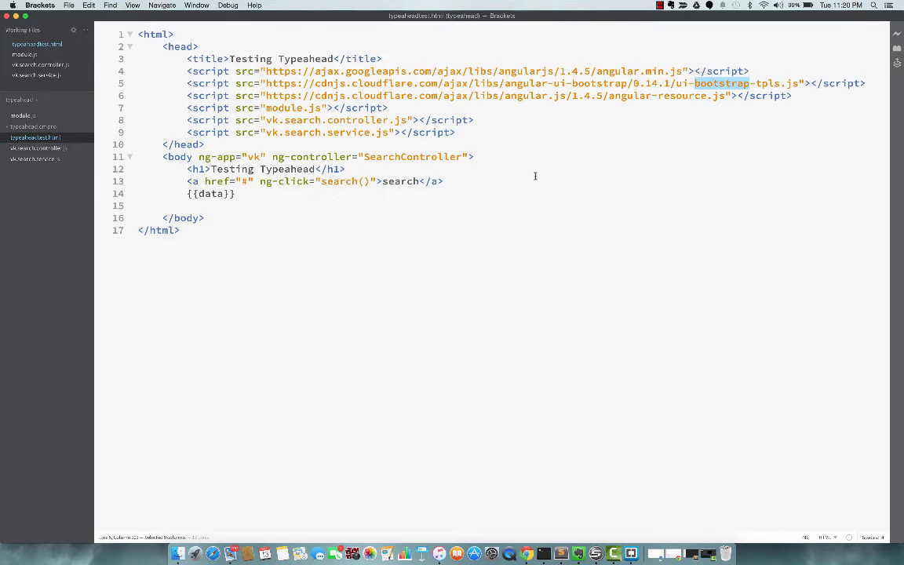
{"action": "left_click", "coordinate": [376, 205]}
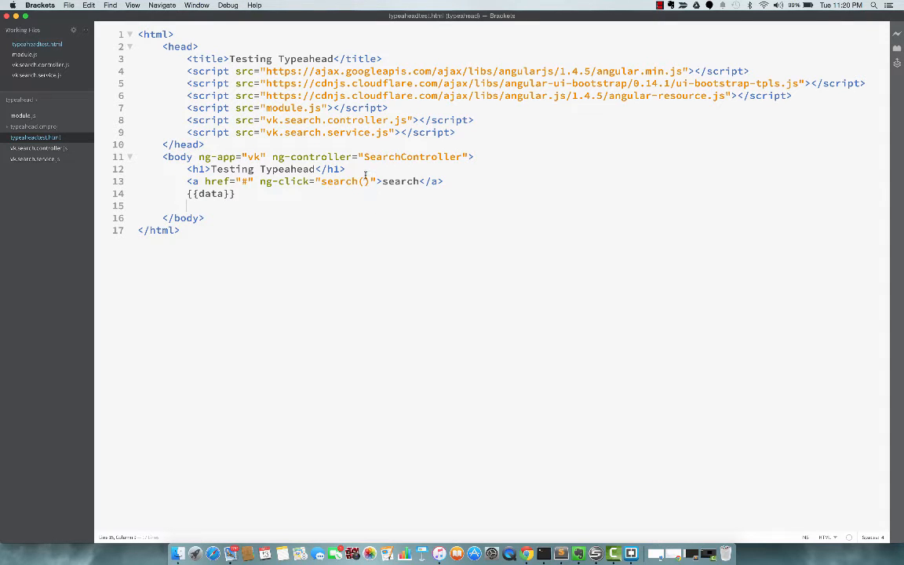
{"action": "left_click", "coordinate": [365, 181]}
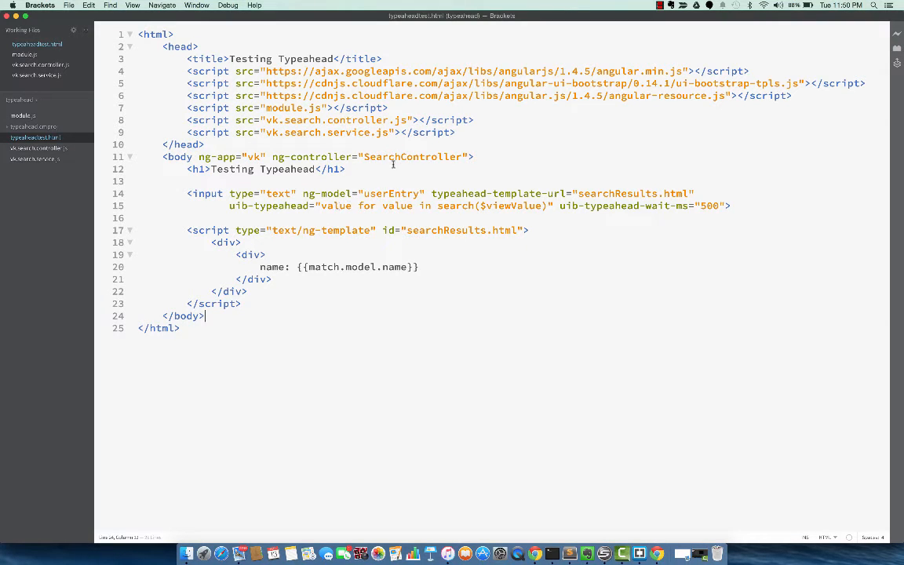
Review the typeahead input's uib-typeahead attribute calling search($viewValue).
{"action": "double_click", "coordinate": [462, 194]}
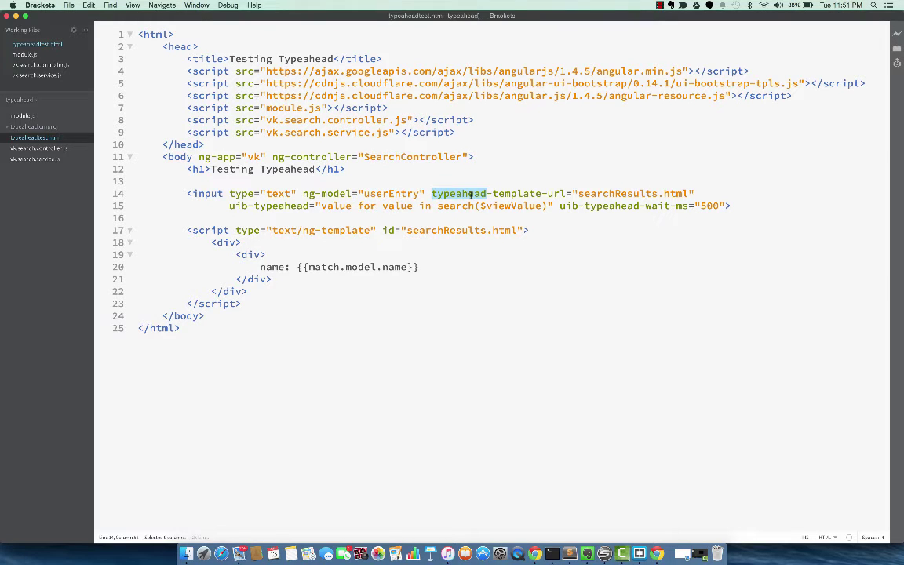
{"action": "double_click", "coordinate": [206, 194]}
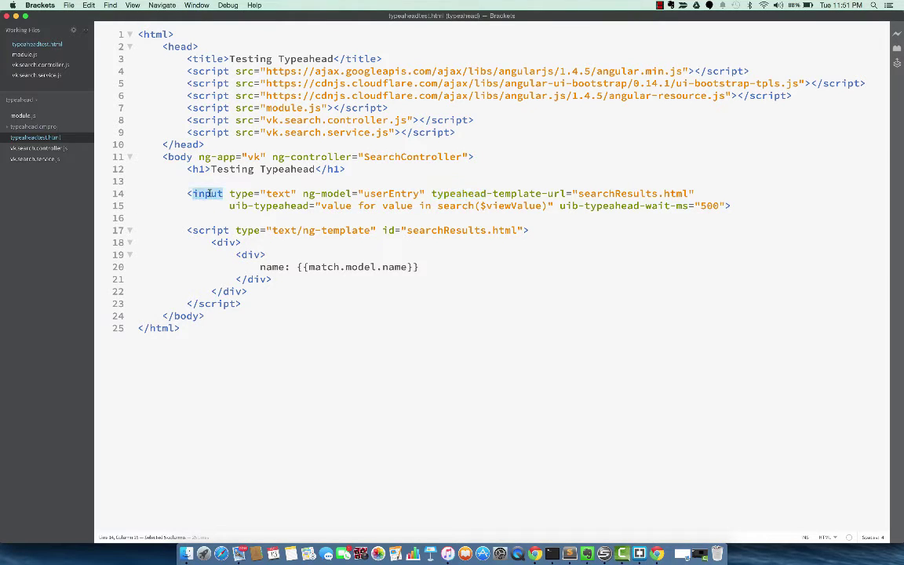
{"action": "left_click", "coordinate": [285, 193]}
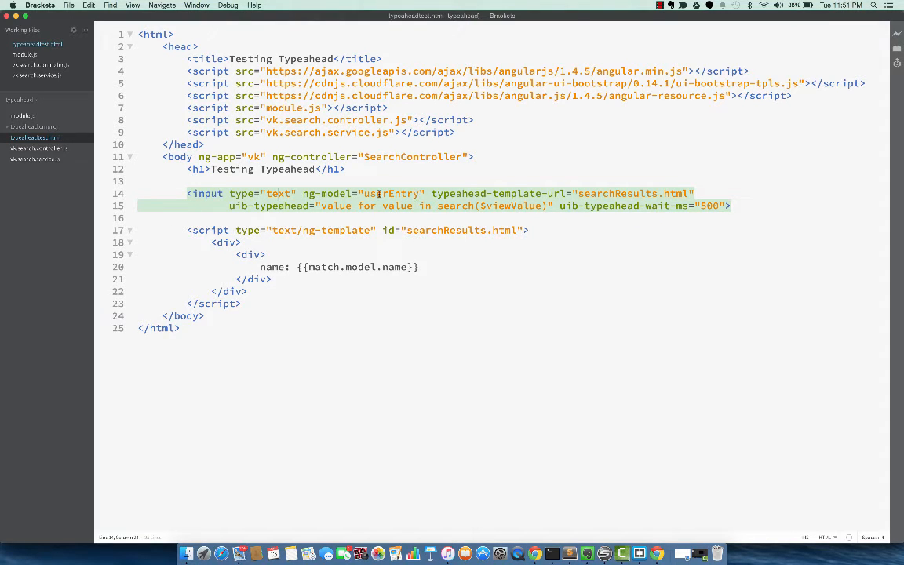
{"action": "double_click", "coordinate": [473, 193]}
{"action": "left_click", "coordinate": [292, 205]}
{"action": "double_click", "coordinate": [293, 206]}
{"action": "double_click", "coordinate": [336, 206]}
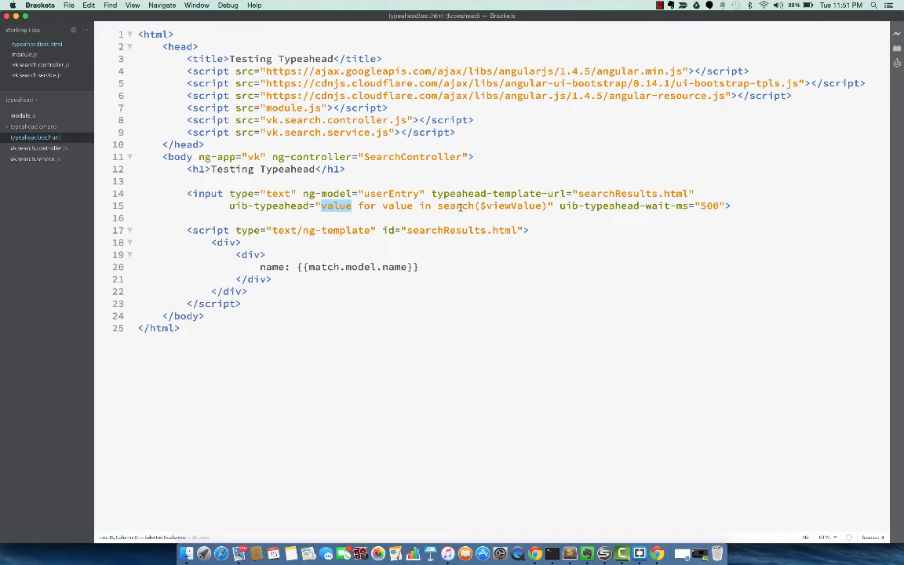
{"action": "left_click", "coordinate": [460, 206]}
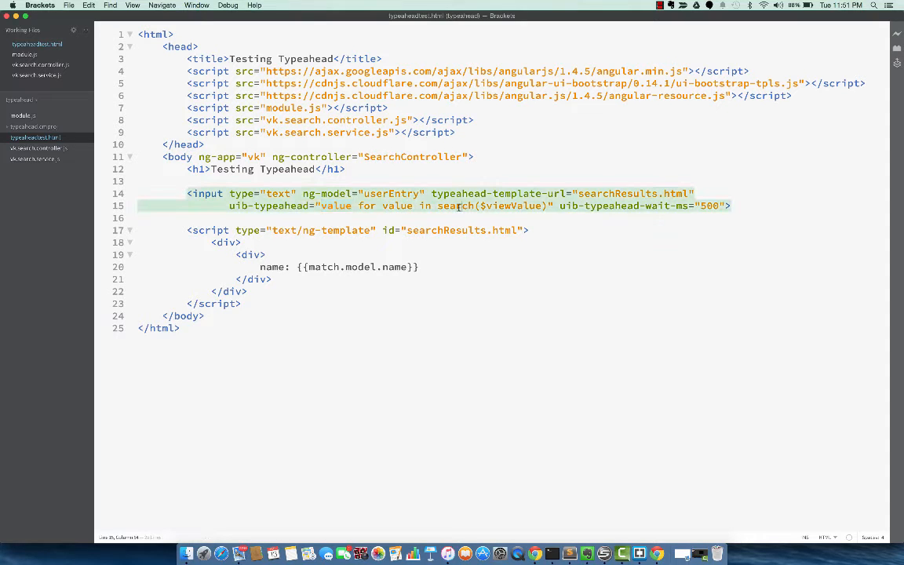
{"action": "double_click", "coordinate": [454, 206]}
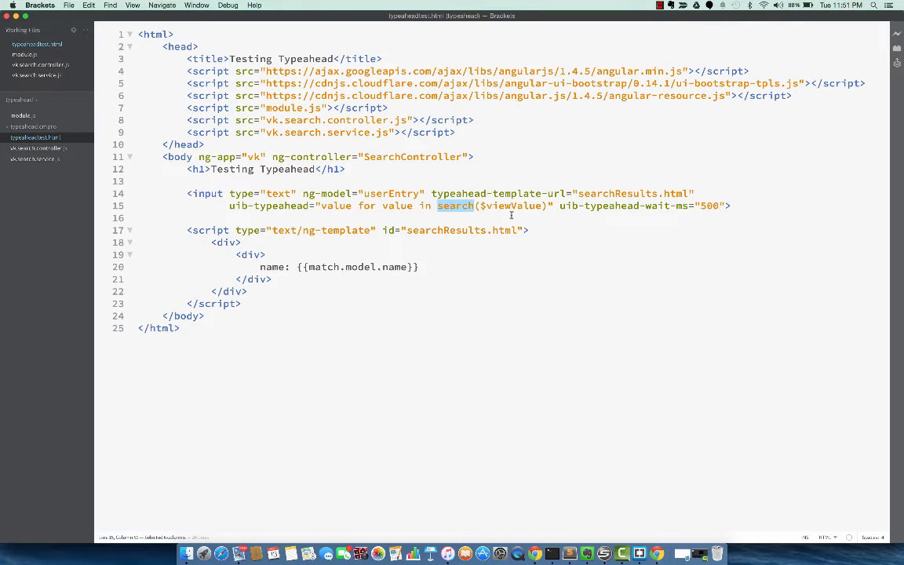
{"action": "double_click", "coordinate": [499, 206]}
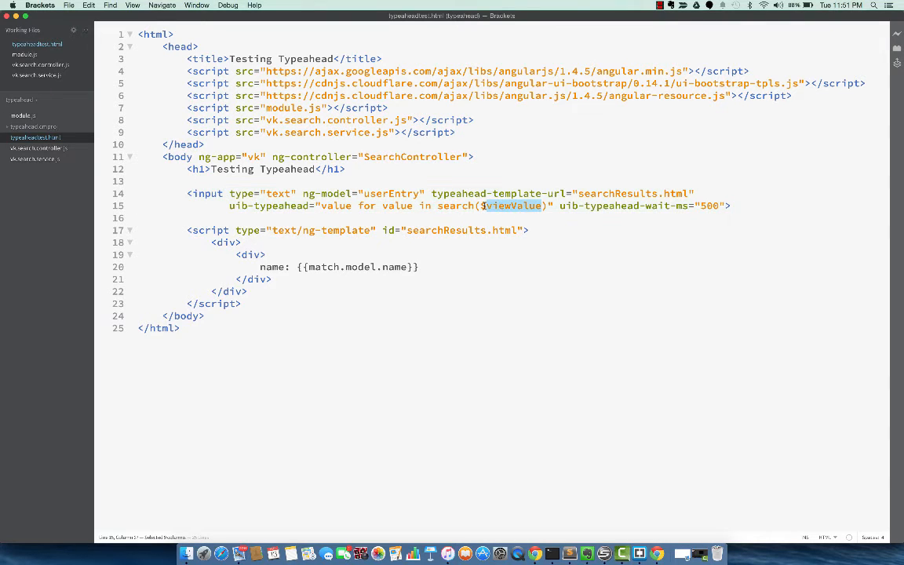
{"action": "left_click", "coordinate": [476, 206]}
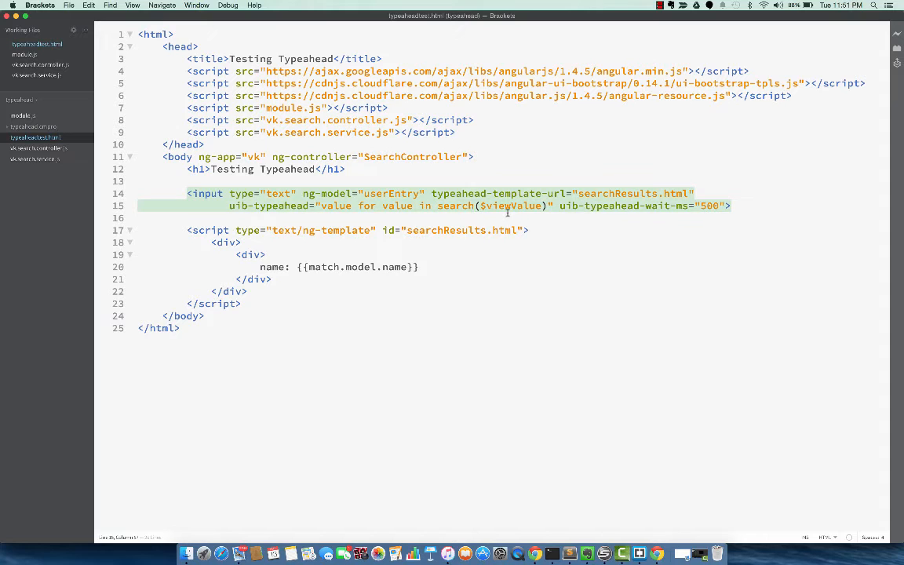
{"action": "double_click", "coordinate": [509, 206]}
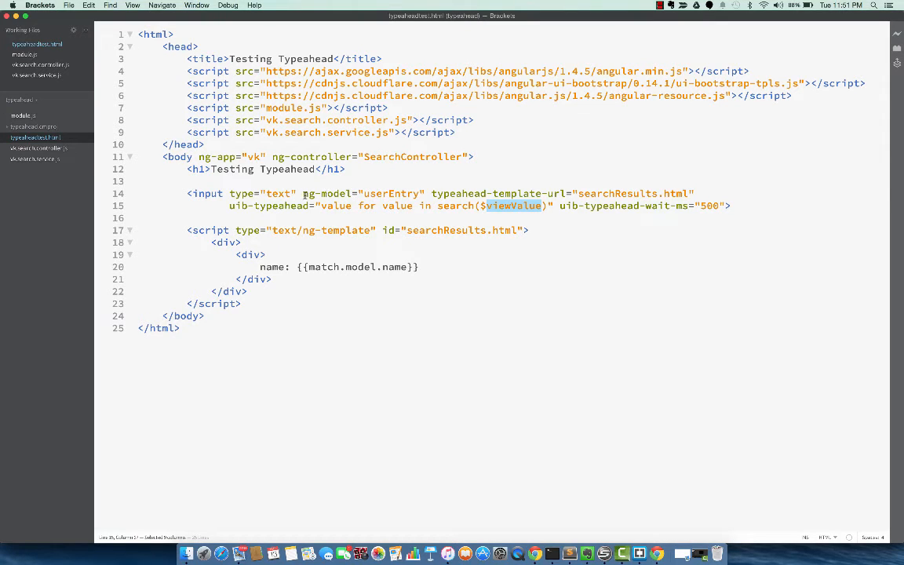
Check the userEntry model and the searchResults.html template reference and id.
{"action": "double_click", "coordinate": [403, 193]}
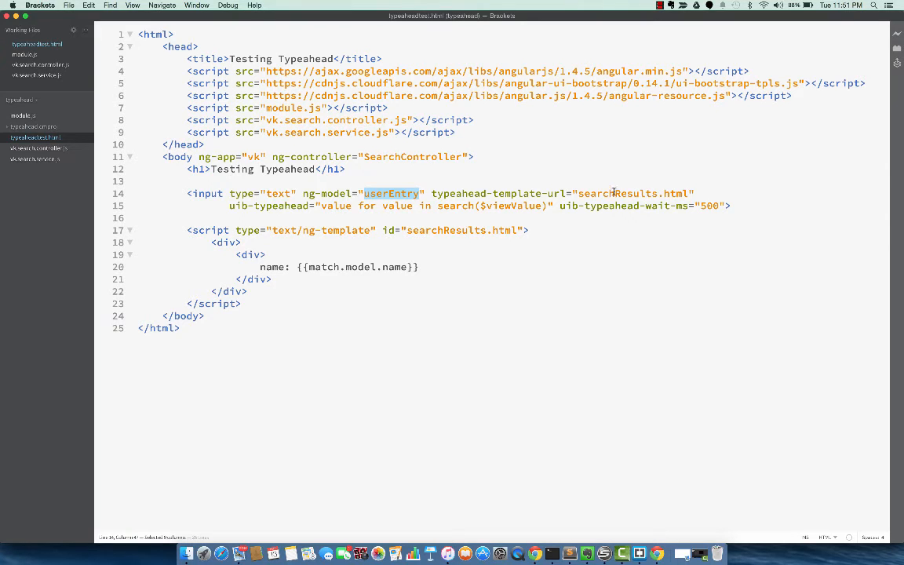
{"action": "double_click", "coordinate": [613, 193]}
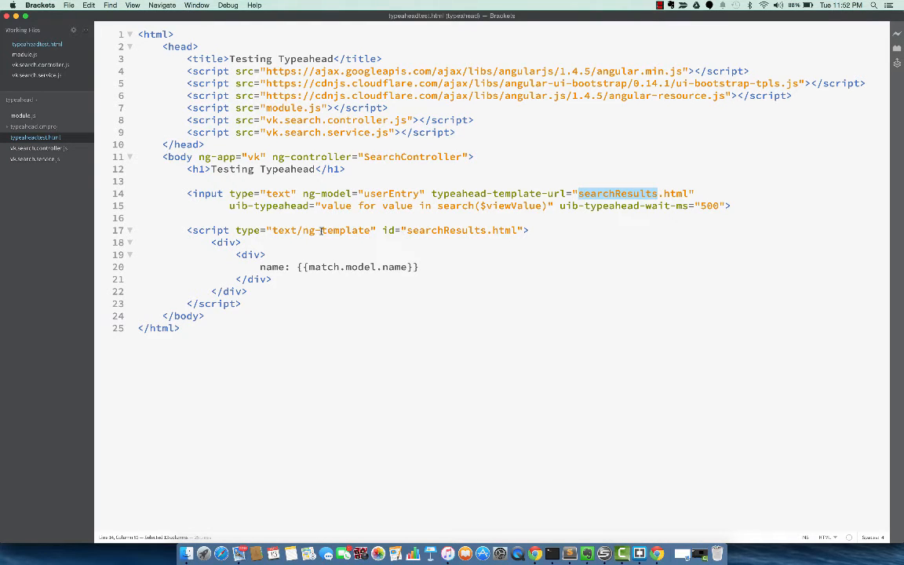
{"action": "left_click", "coordinate": [320, 229]}
{"action": "double_click", "coordinate": [459, 230]}
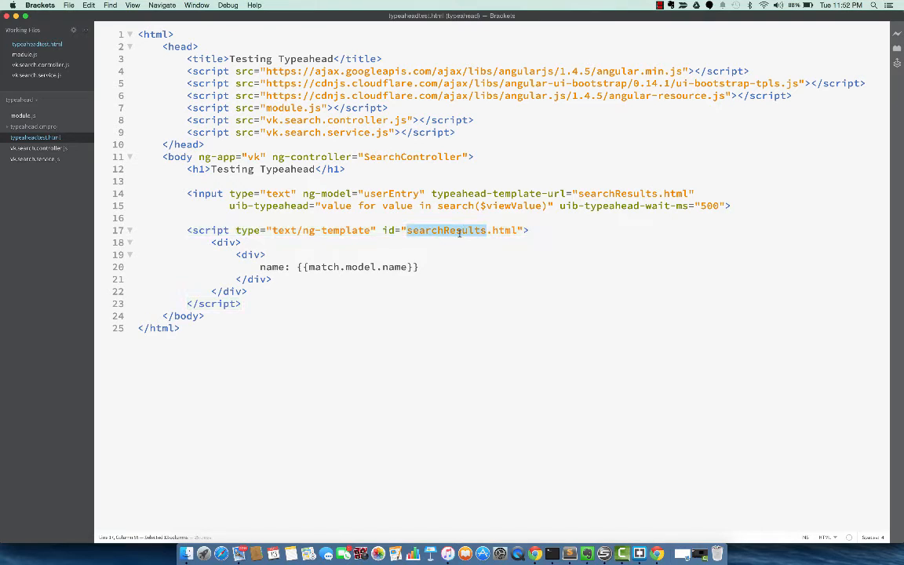
Review the template's match.model.name binding, then move to vk.search.controller.js.
{"action": "double_click", "coordinate": [272, 267]}
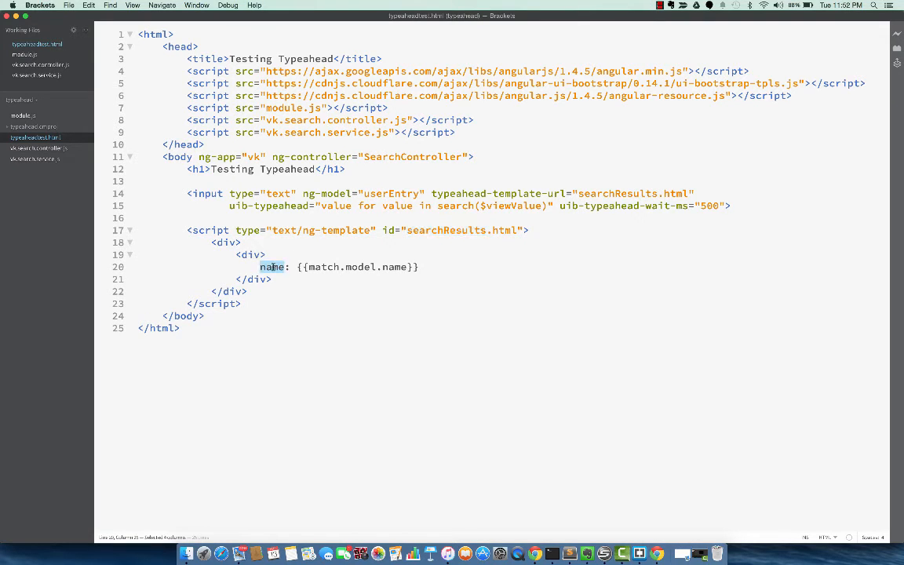
{"action": "double_click", "coordinate": [392, 267]}
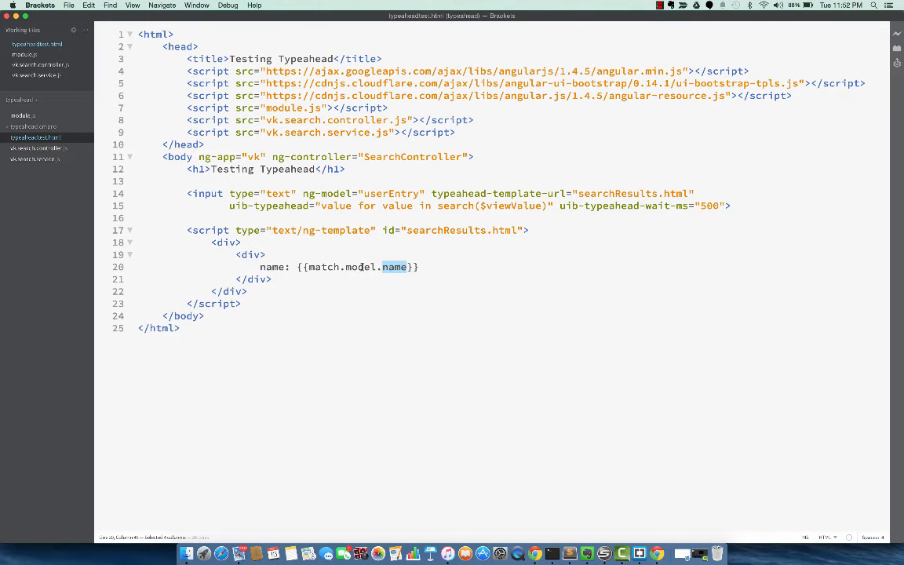
{"action": "double_click", "coordinate": [362, 267]}
{"action": "double_click", "coordinate": [321, 267]}
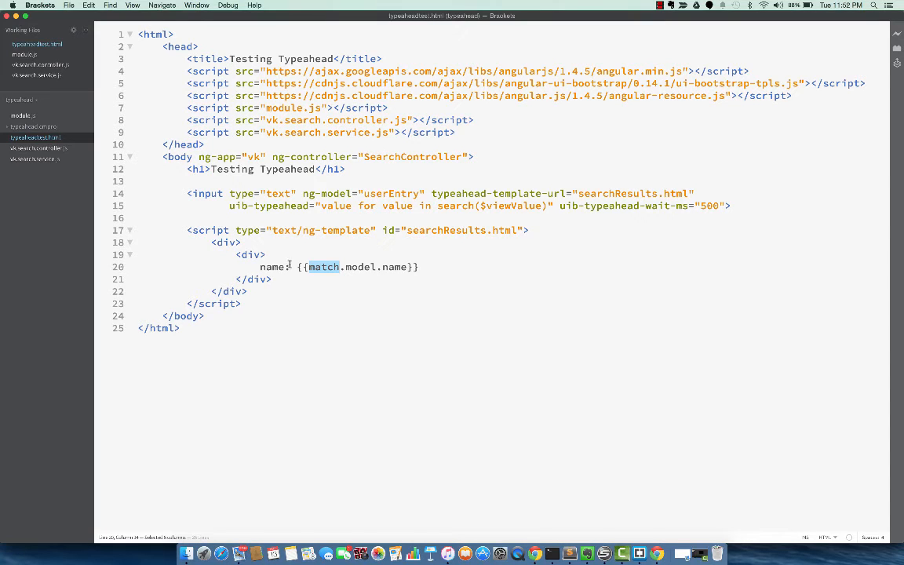
{"action": "double_click", "coordinate": [397, 267]}
{"action": "left_click", "coordinate": [245, 304]}
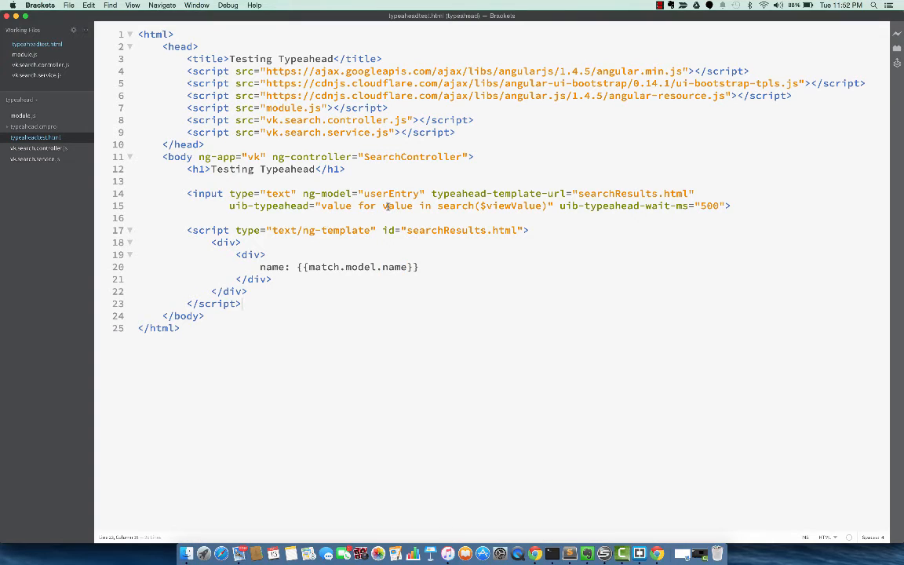
{"action": "double_click", "coordinate": [451, 207]}
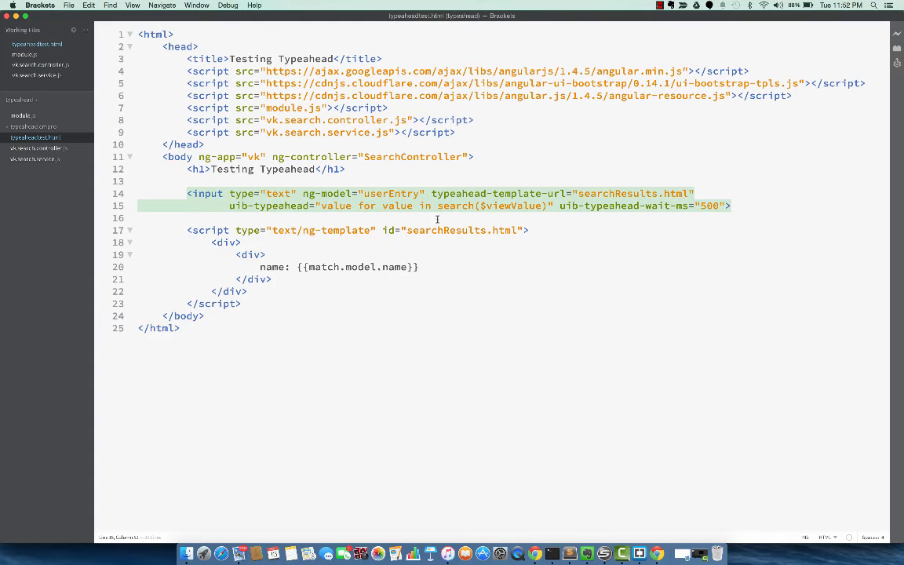
{"action": "left_click", "coordinate": [39, 147]}
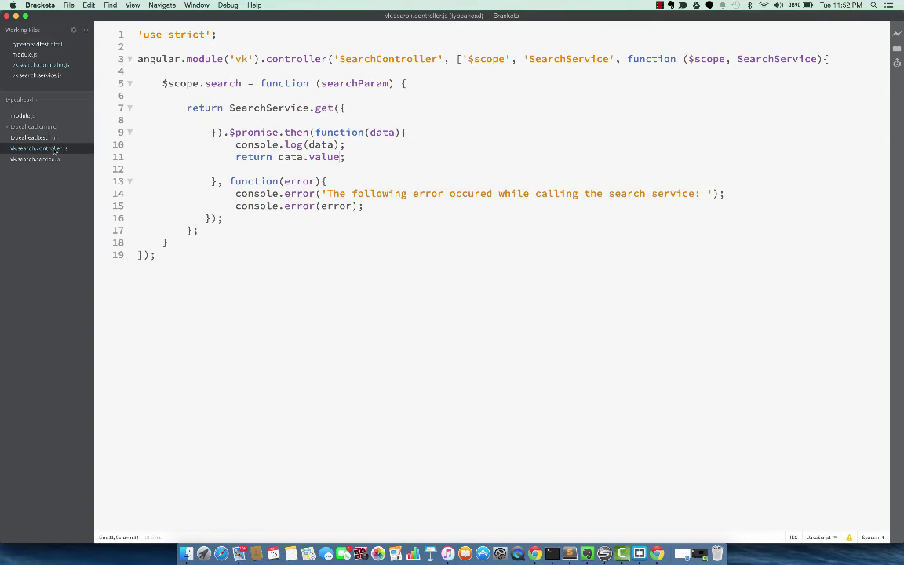
Delete the console.log(data) line from the $promise.then success handler and save.
{"action": "left_click", "coordinate": [363, 110]}
{"action": "double_click", "coordinate": [249, 132]}
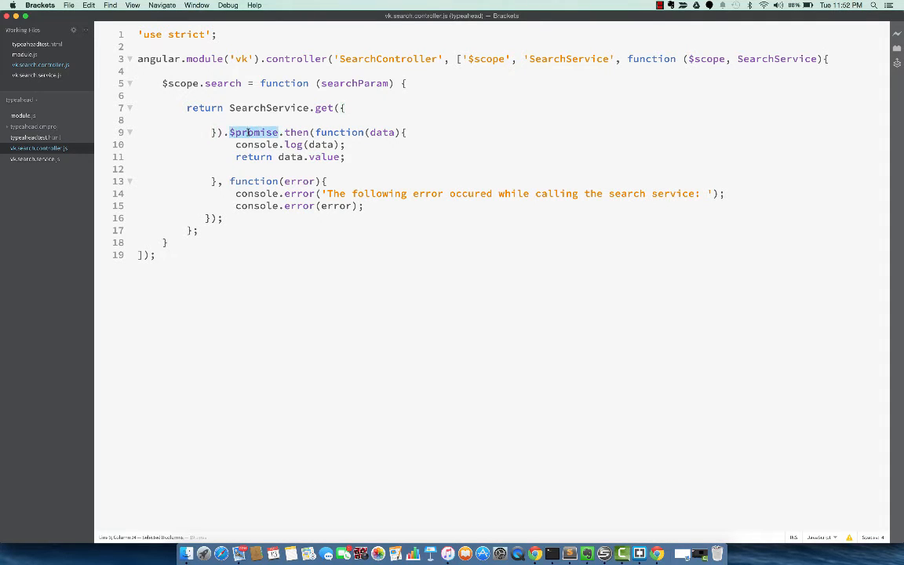
{"action": "double_click", "coordinate": [294, 132]}
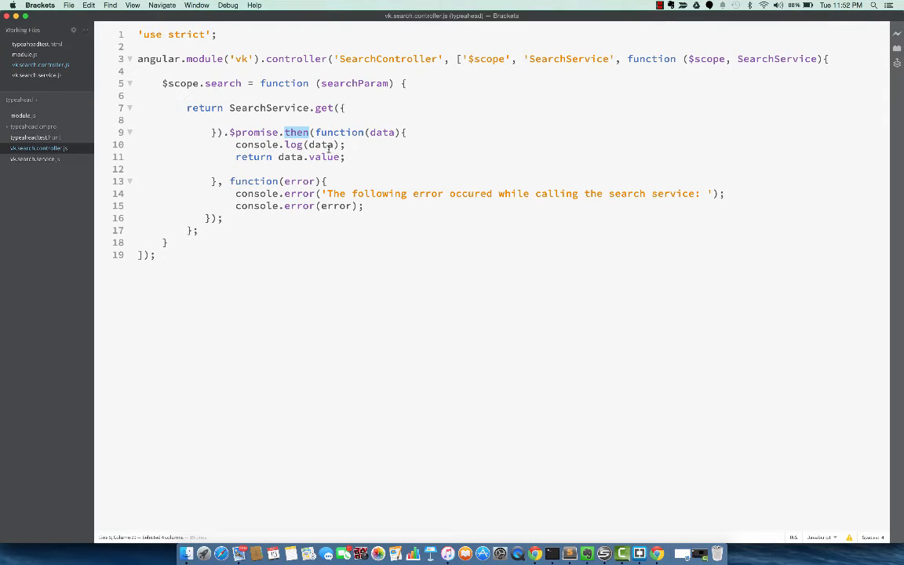
{"action": "left_click_drag", "start_coordinate": [346, 145], "coordinate": [127, 150]}
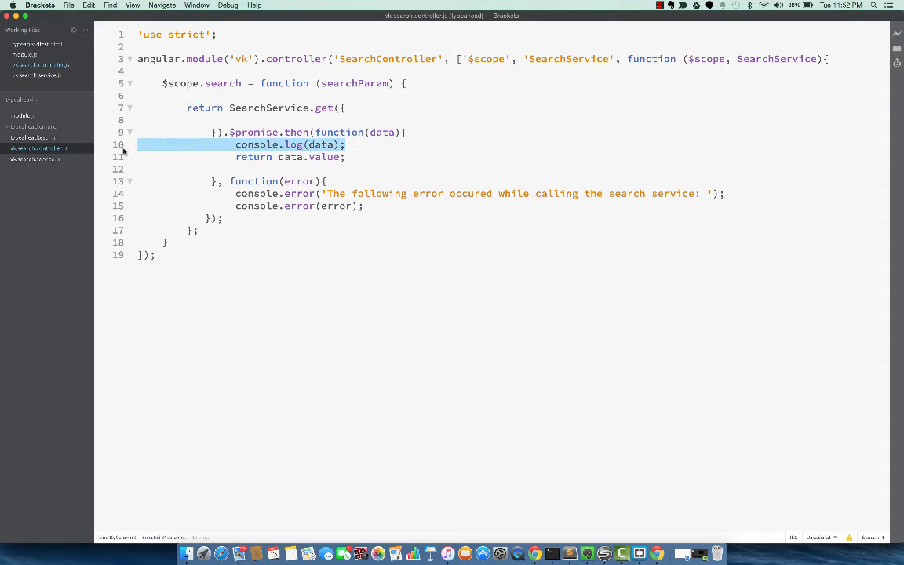
{"action": "key", "text": "BackSpace"}
{"action": "key", "text": "BackSpace"}
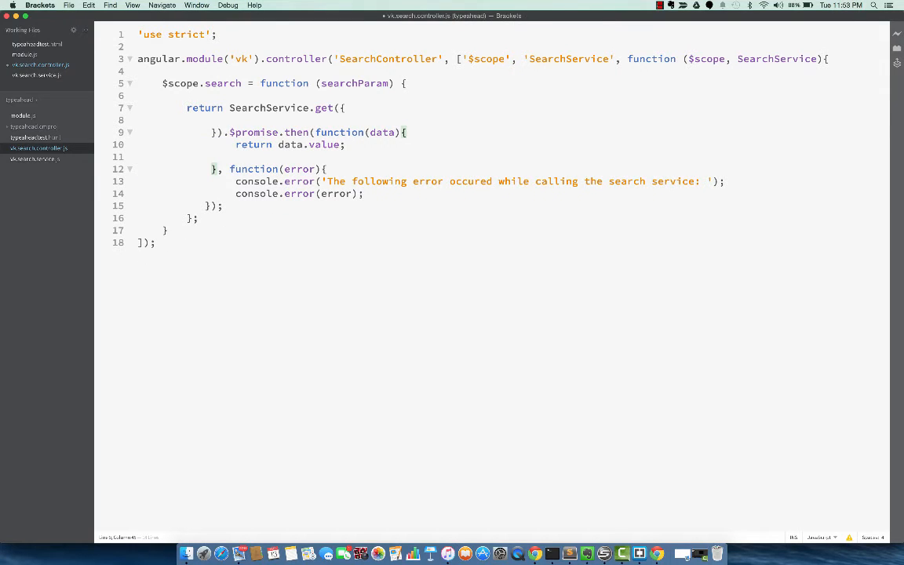
{"action": "key", "text": "super+s"}
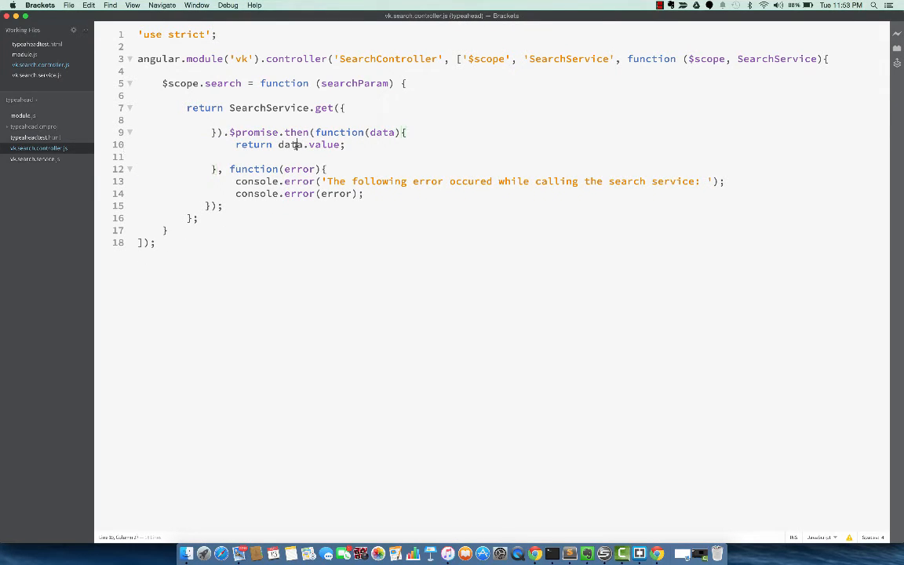
Review the remaining return data.value statement and the $promise chain.
{"action": "double_click", "coordinate": [292, 145]}
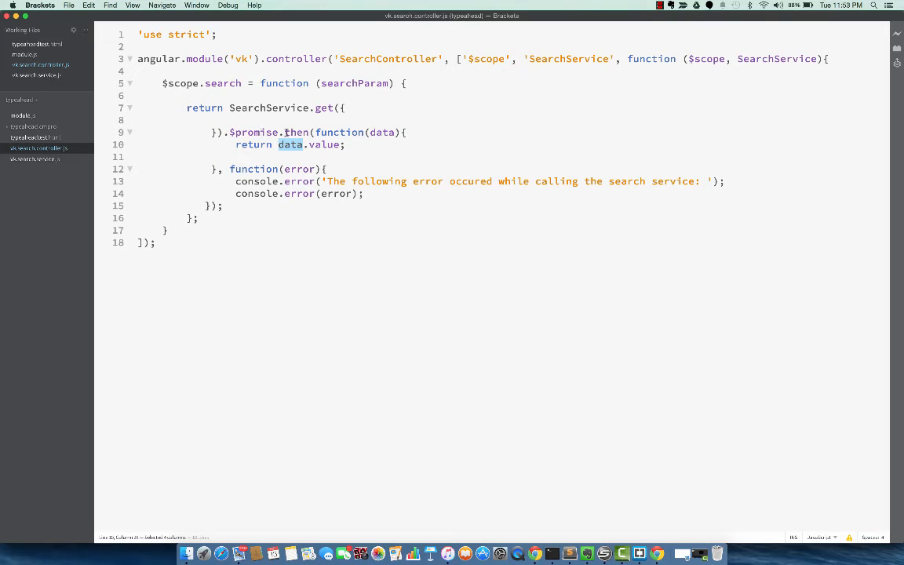
{"action": "double_click", "coordinate": [318, 145]}
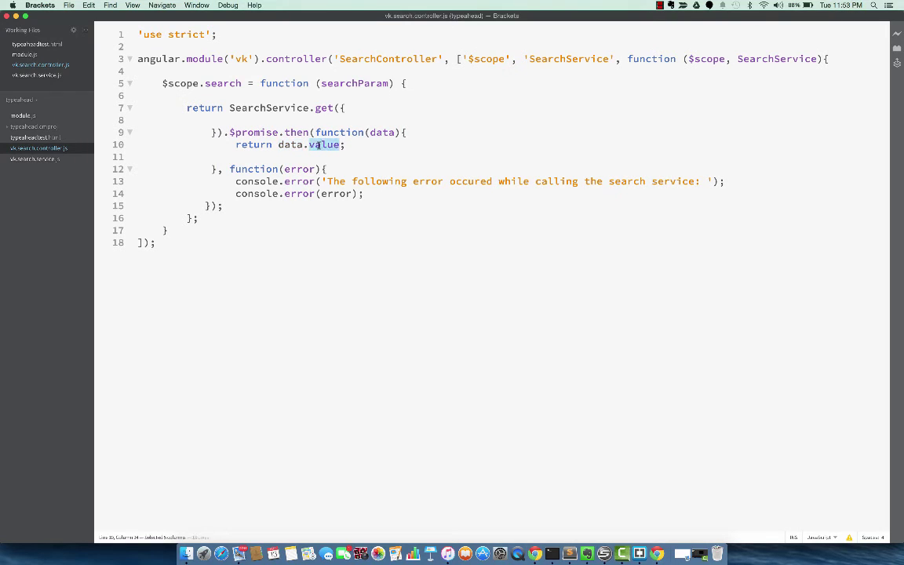
{"action": "left_click", "coordinate": [291, 145]}
{"action": "double_click", "coordinate": [320, 144]}
{"action": "left_click", "coordinate": [315, 145]}
{"action": "double_click", "coordinate": [317, 146]}
{"action": "double_click", "coordinate": [291, 144]}
{"action": "left_click", "coordinate": [316, 145]}
{"action": "double_click", "coordinate": [316, 145]}
{"action": "double_click", "coordinate": [267, 146]}
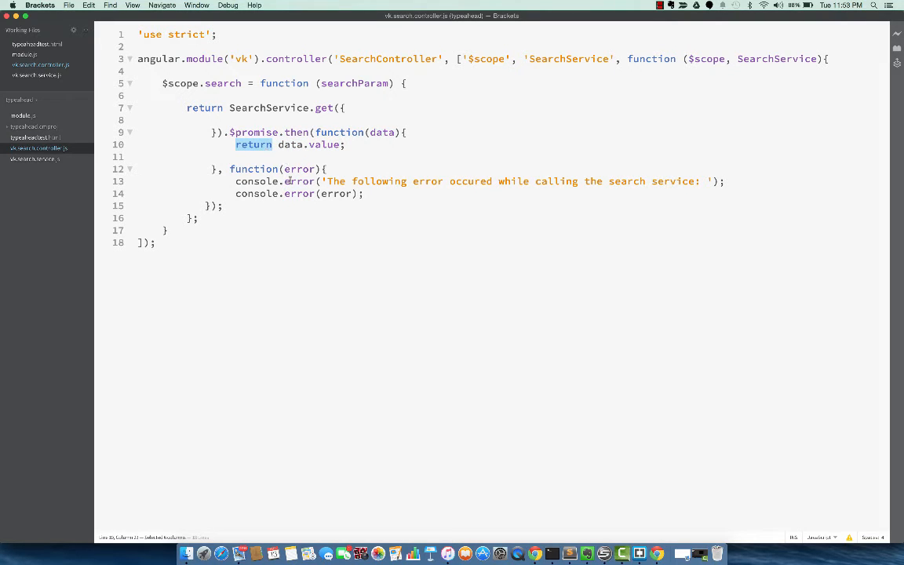
{"action": "double_click", "coordinate": [260, 132]}
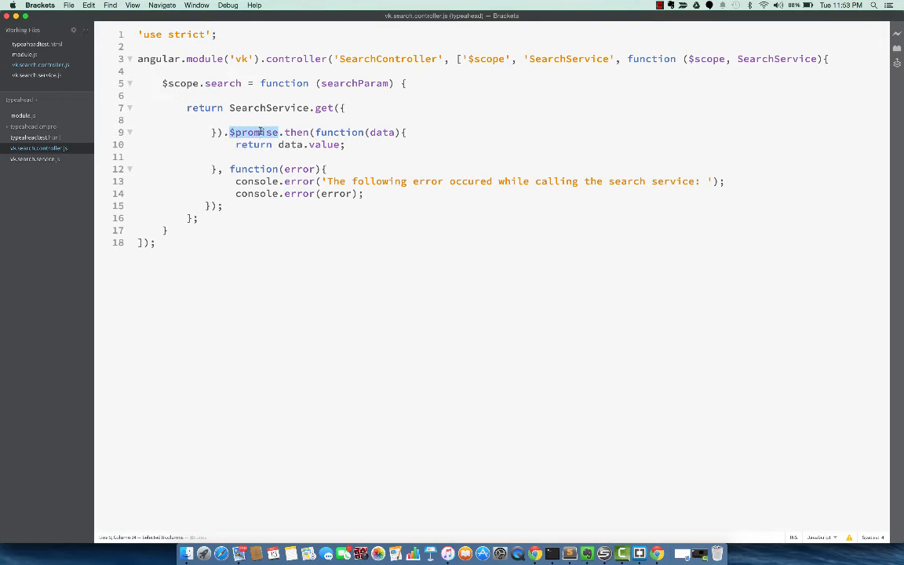
{"action": "left_click", "coordinate": [268, 194]}
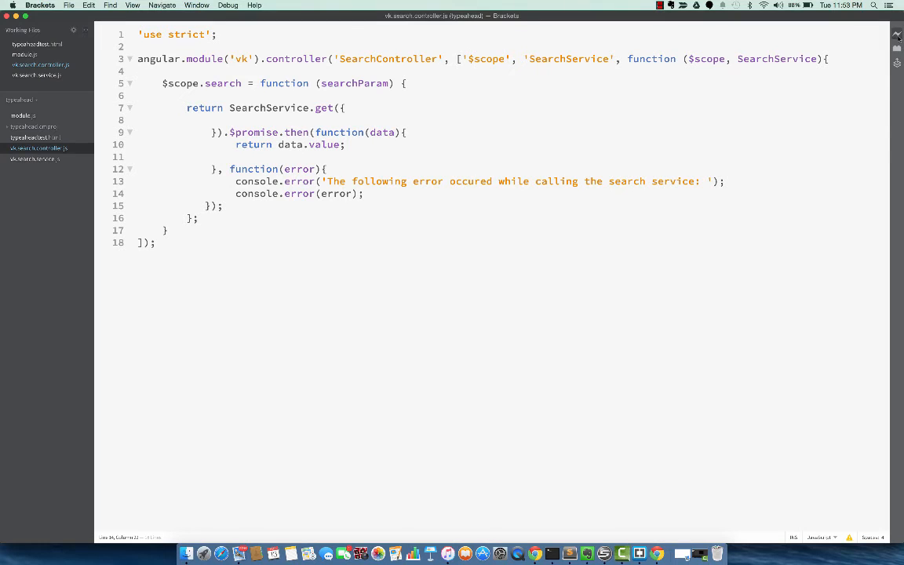
Attempt Live Preview, dismiss the error, and select typeaheadtest.html as the preview page.
{"action": "key", "text": "super+alt+p"}
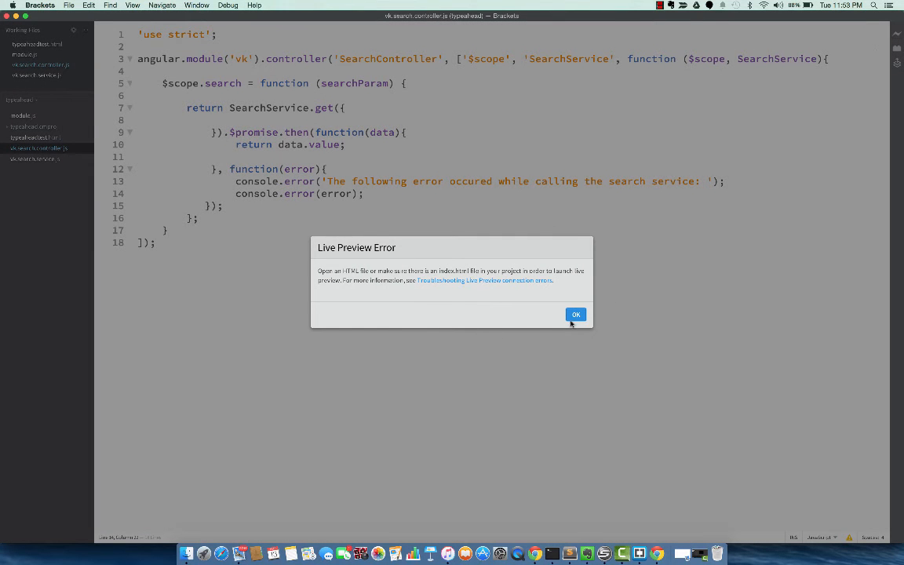
{"action": "left_click", "coordinate": [574, 315]}
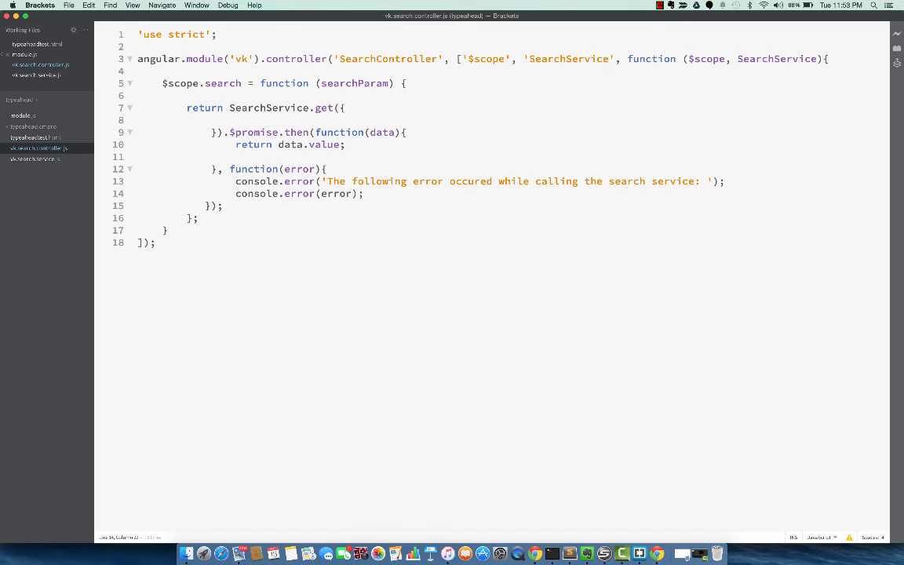
{"action": "left_click", "coordinate": [37, 44]}
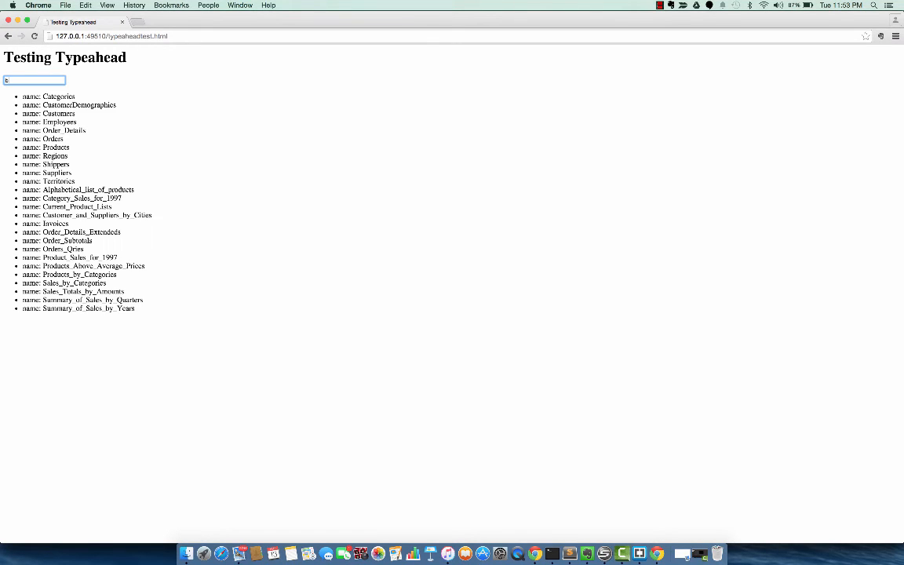
{"action": "key", "text": "BackSpace"}
{"action": "key", "text": "BackSpace"}
Type into the search field and pick a suggestion, which fills the field with [object Object].
{"action": "key", "text": "BackSpace"}
{"action": "type", "text": "b"}
{"action": "key", "text": "BackSpace"}
{"action": "type", "text": "b"}
{"action": "left_click", "coordinate": [48, 97]}
{"action": "left_click_drag", "start_coordinate": [28, 97], "coordinate": [45, 80]}
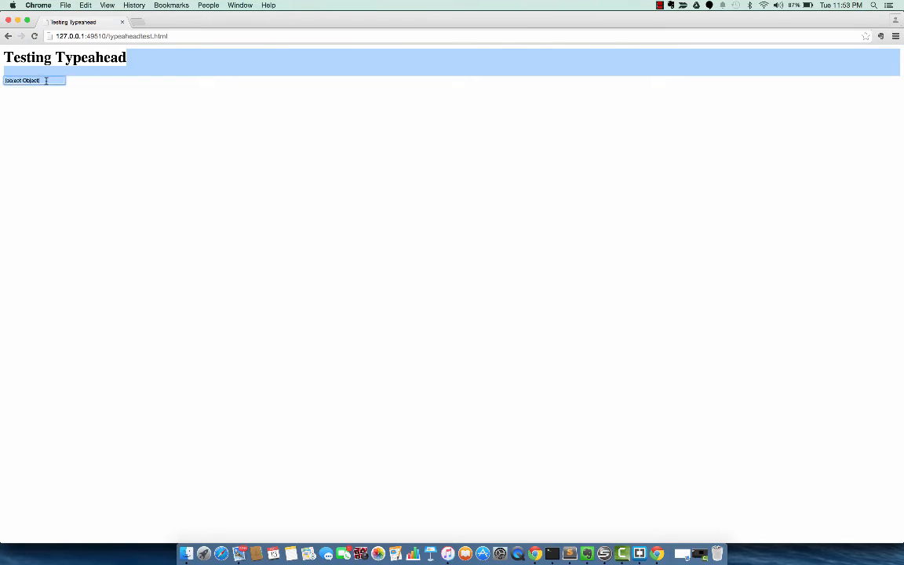
{"action": "left_click", "coordinate": [45, 80]}
Clear the [object Object] text and choose CustomerDemographics, reproducing the same result.
{"action": "key", "text": "super+a"}
{"action": "key", "text": "BackSpace"}
{"action": "type", "text": "aa"}
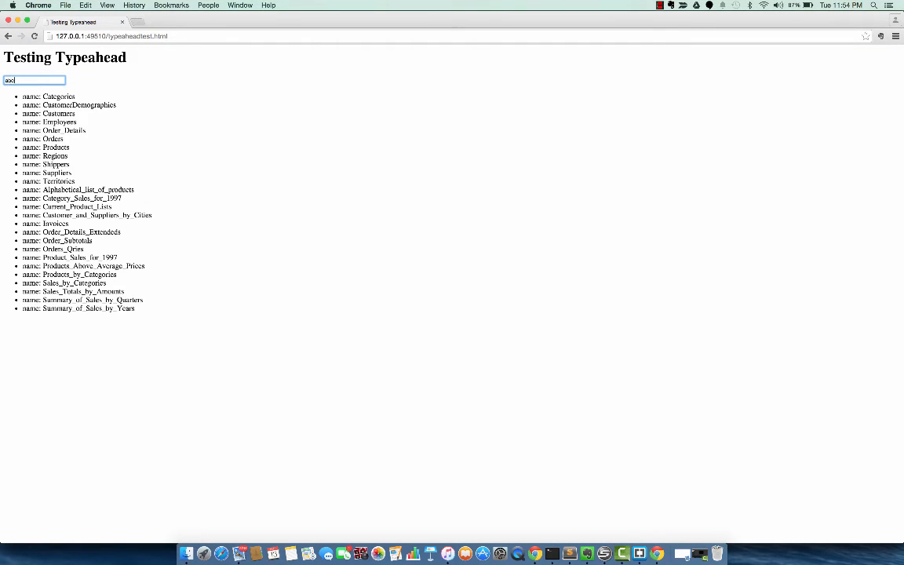
{"action": "type", "text": "c"}
{"action": "left_click", "coordinate": [57, 104]}
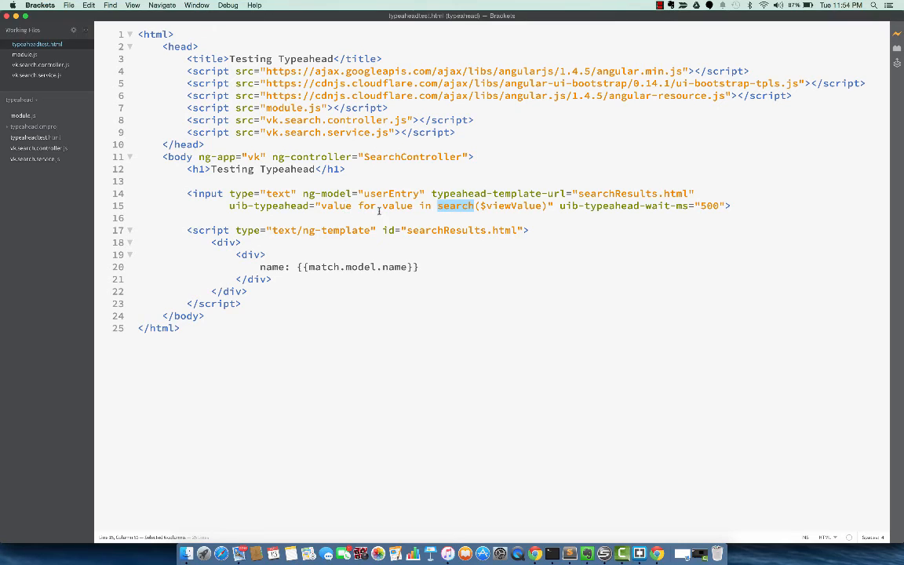
Change the typeahead expression to value.name for value, save, and retest in Chrome.
{"action": "left_click", "coordinate": [351, 206]}
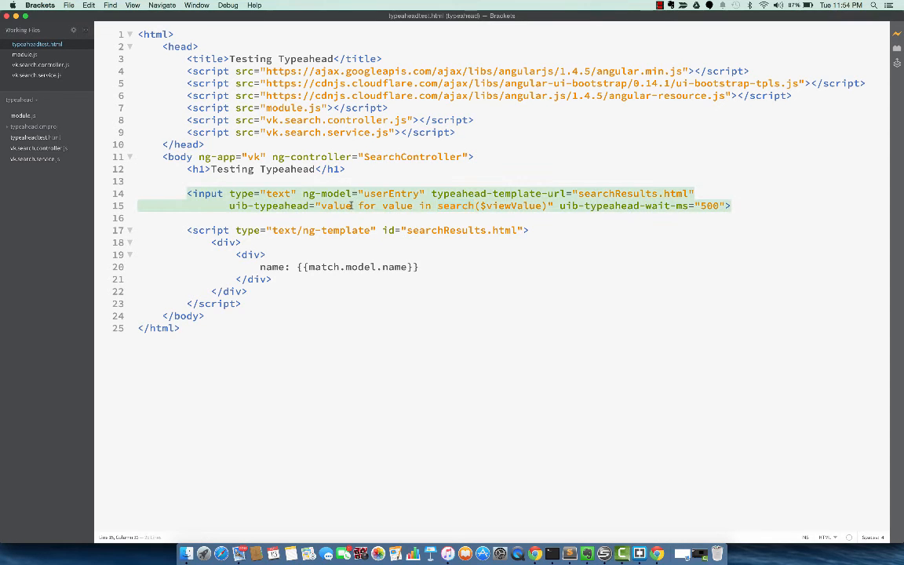
{"action": "type", "text": ".name"}
{"action": "key", "text": "super+s"}
{"action": "key", "text": "super+Tab"}
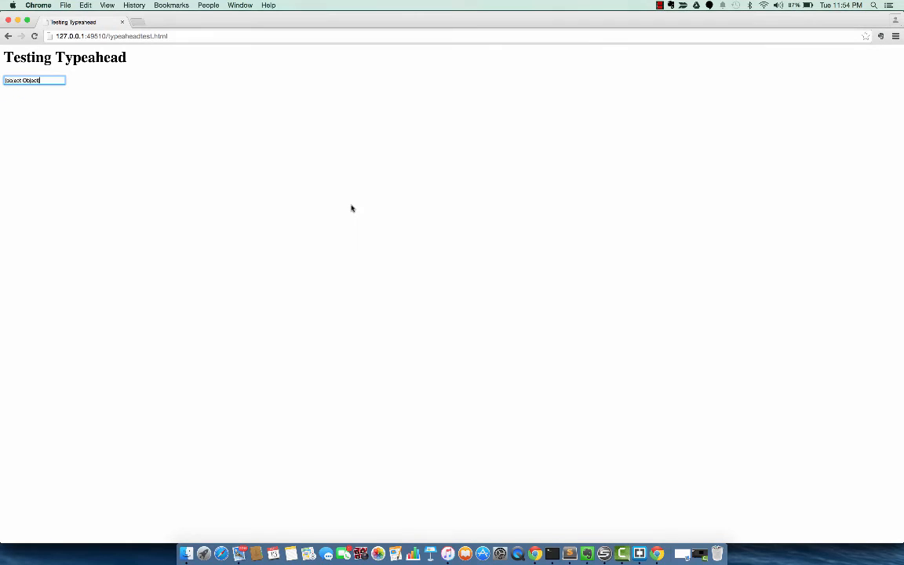
{"action": "left_click", "coordinate": [35, 36]}
{"action": "left_click", "coordinate": [42, 80]}
{"action": "type", "text": "a"}
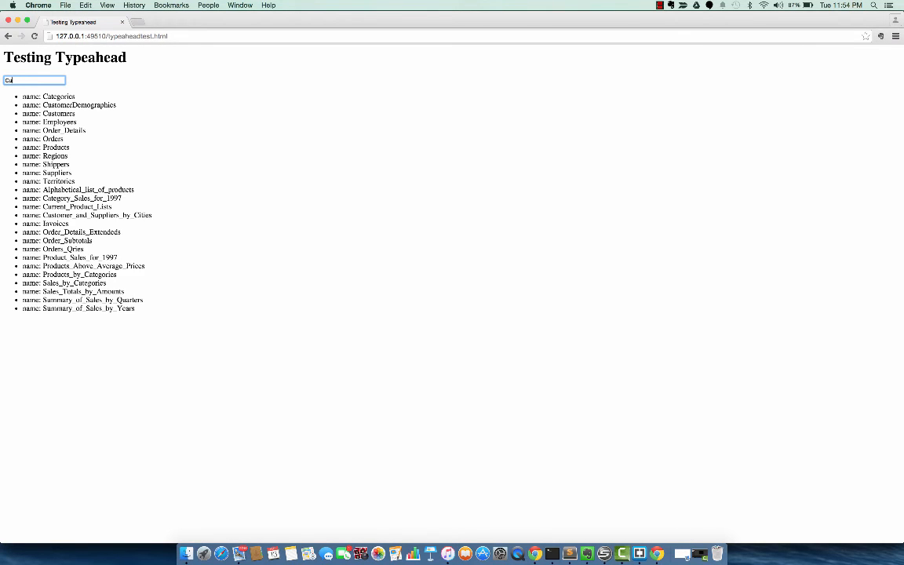
{"action": "key", "text": "BackSpace"}
{"action": "key", "text": "BackSpace"}
{"action": "key", "text": "super+Tab"}
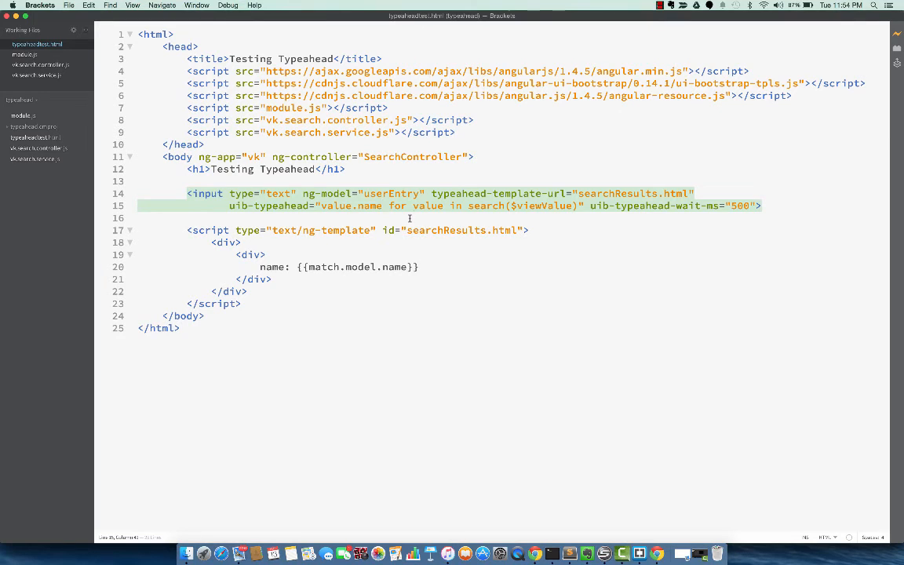
Review the parts of line 15's expression: value, value.name, and search($viewValue).
{"action": "double_click", "coordinate": [428, 206]}
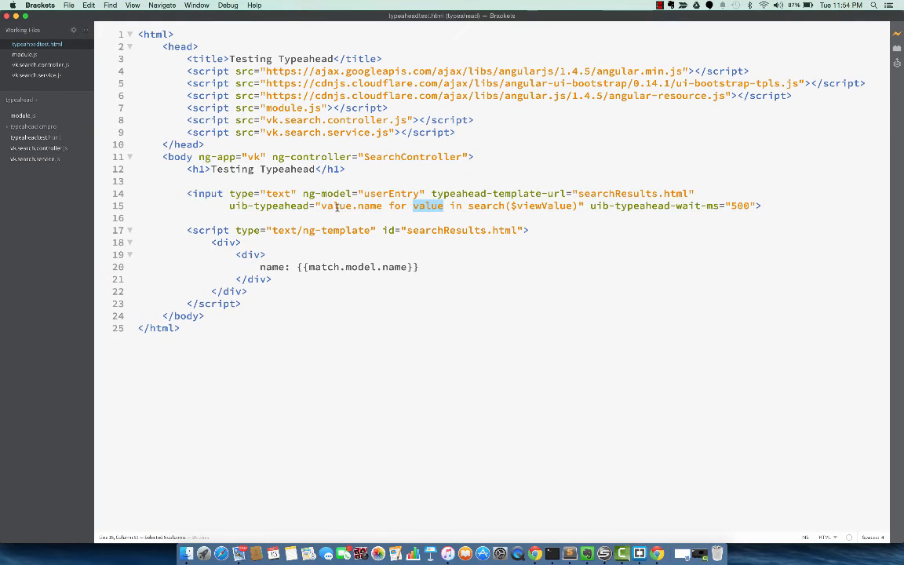
{"action": "left_click", "coordinate": [337, 206]}
{"action": "double_click", "coordinate": [336, 206]}
{"action": "double_click", "coordinate": [426, 206]}
{"action": "double_click", "coordinate": [486, 206]}
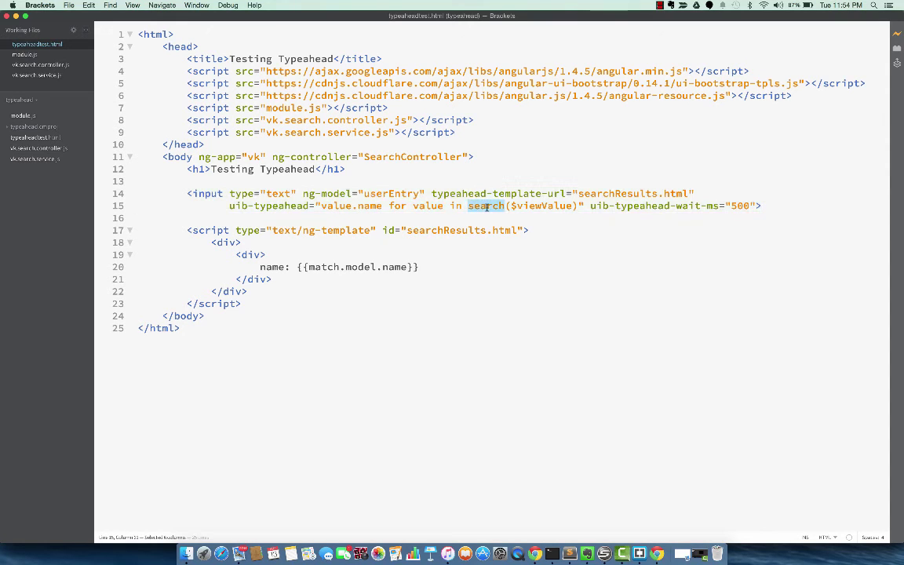
{"action": "double_click", "coordinate": [426, 207]}
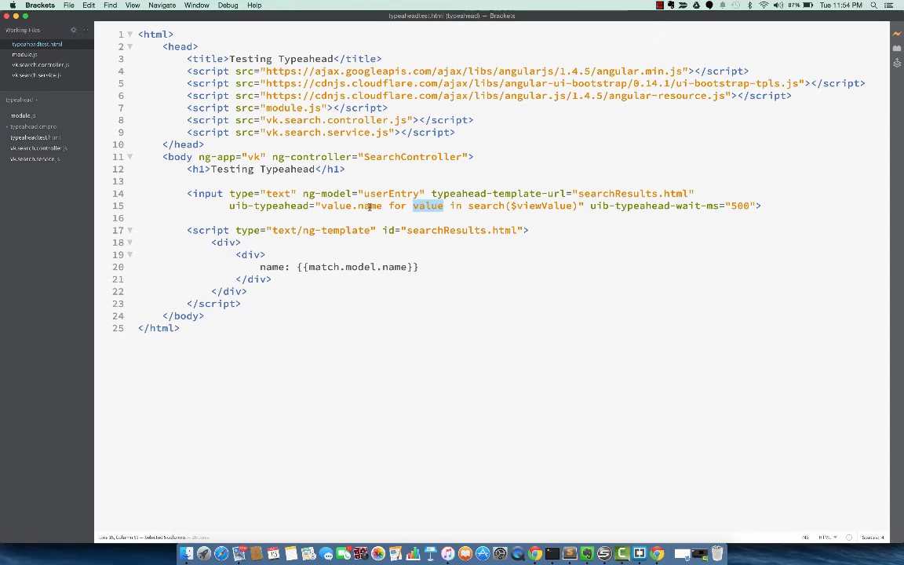
{"action": "double_click", "coordinate": [369, 206]}
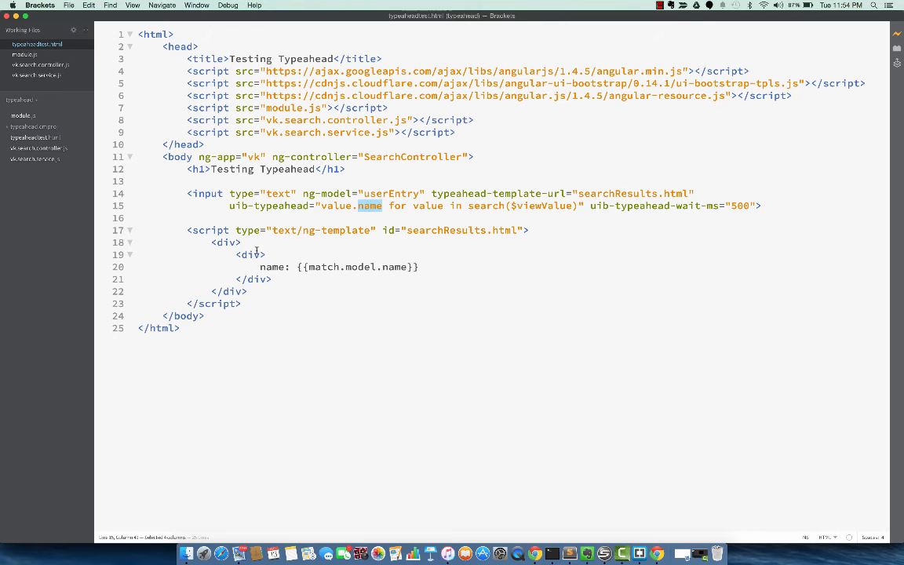
{"action": "left_click", "coordinate": [60, 66]}
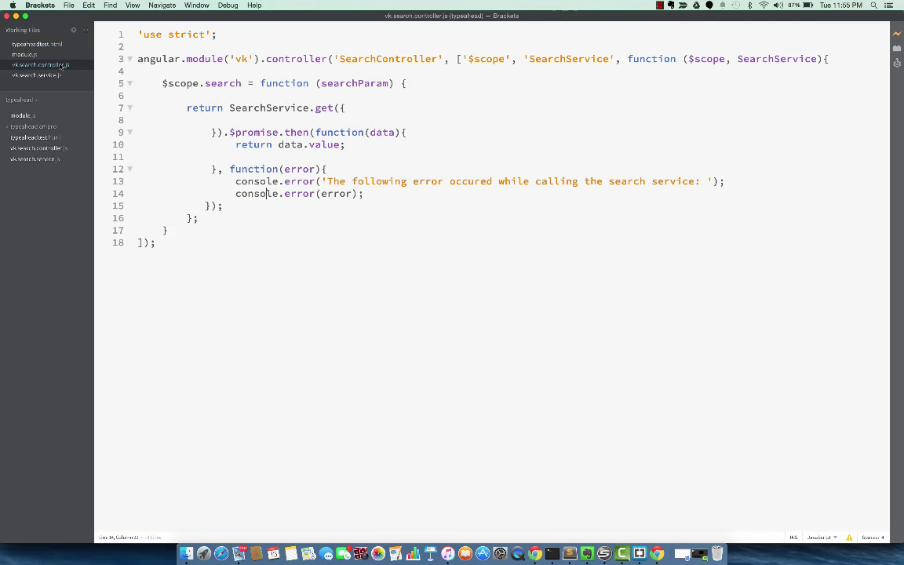
{"action": "left_click", "coordinate": [363, 84]}
{"action": "double_click", "coordinate": [363, 84]}
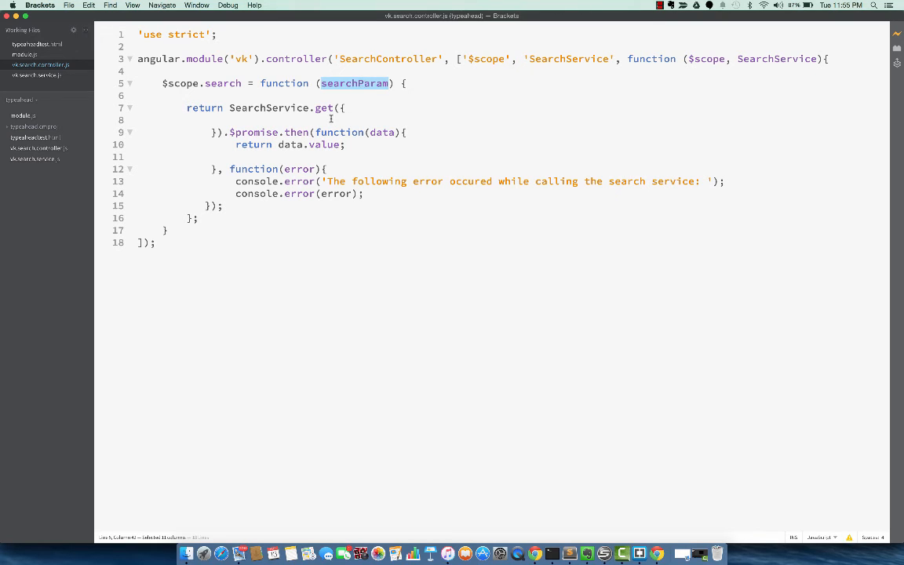
{"action": "left_click", "coordinate": [331, 118]}
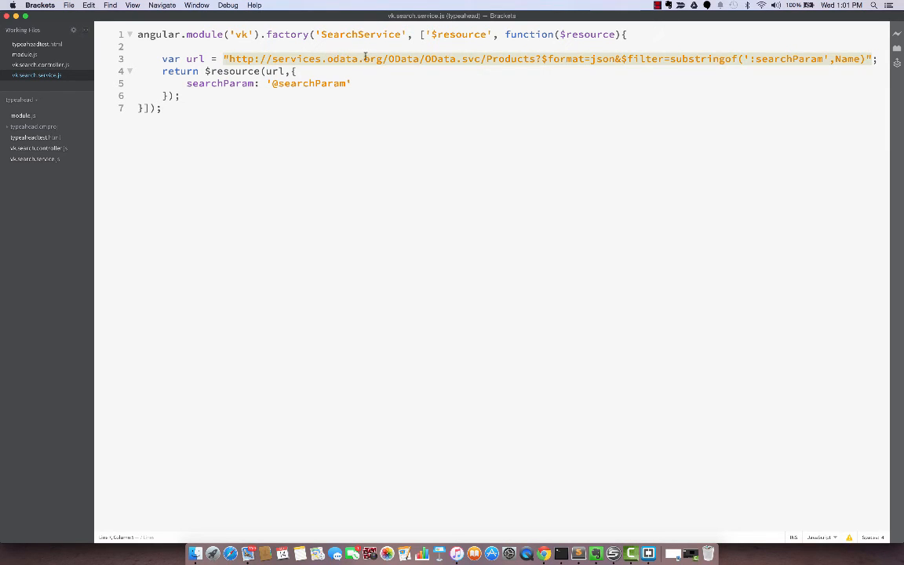
{"action": "double_click", "coordinate": [638, 58]}
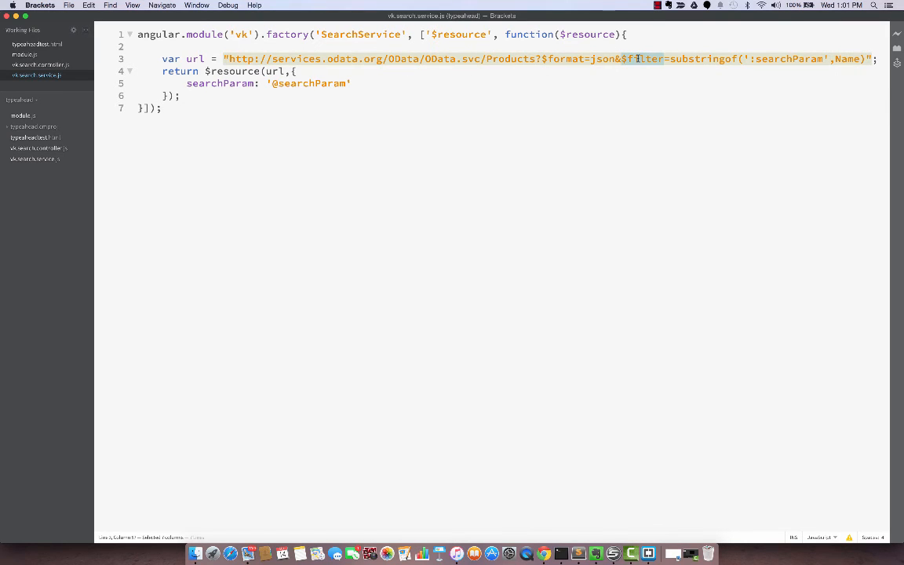
{"action": "left_click", "coordinate": [658, 95]}
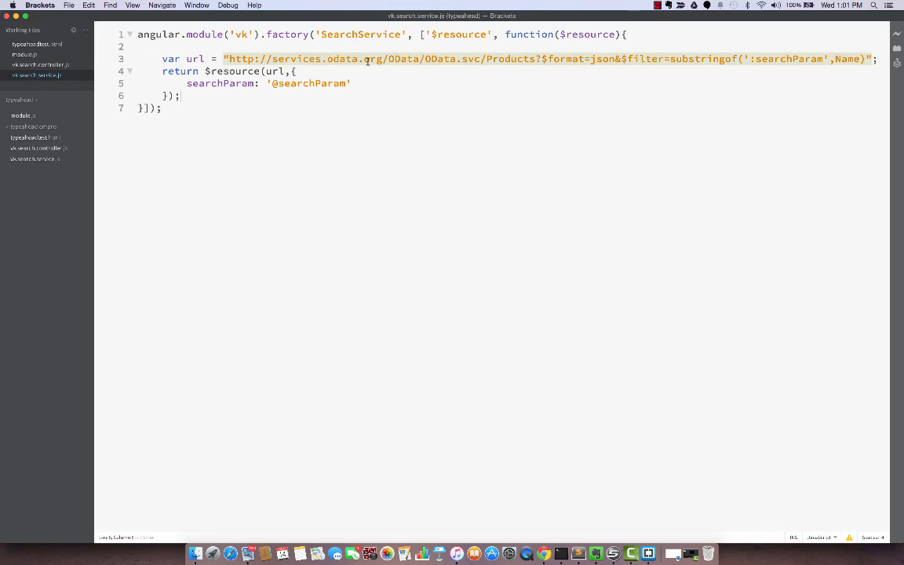
{"action": "double_click", "coordinate": [638, 58]}
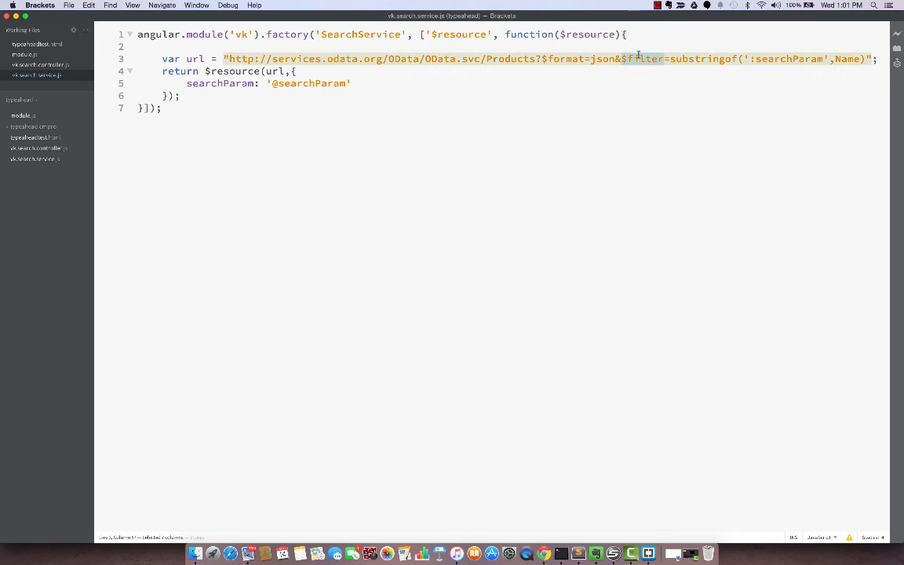
{"action": "left_click", "coordinate": [456, 90]}
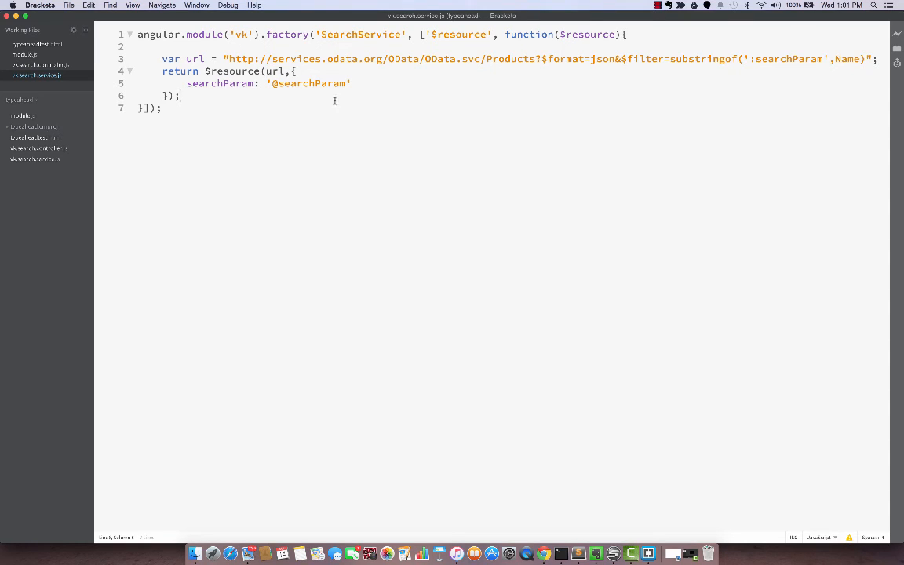
{"action": "mouse_move", "coordinate": [37, 75]}
{"action": "left_click", "coordinate": [60, 66]}
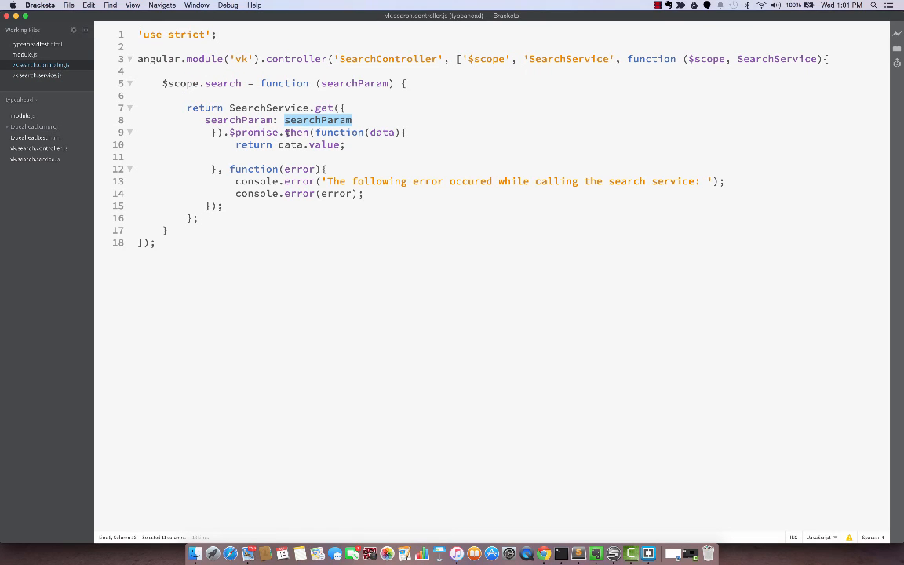
{"action": "double_click", "coordinate": [242, 120]}
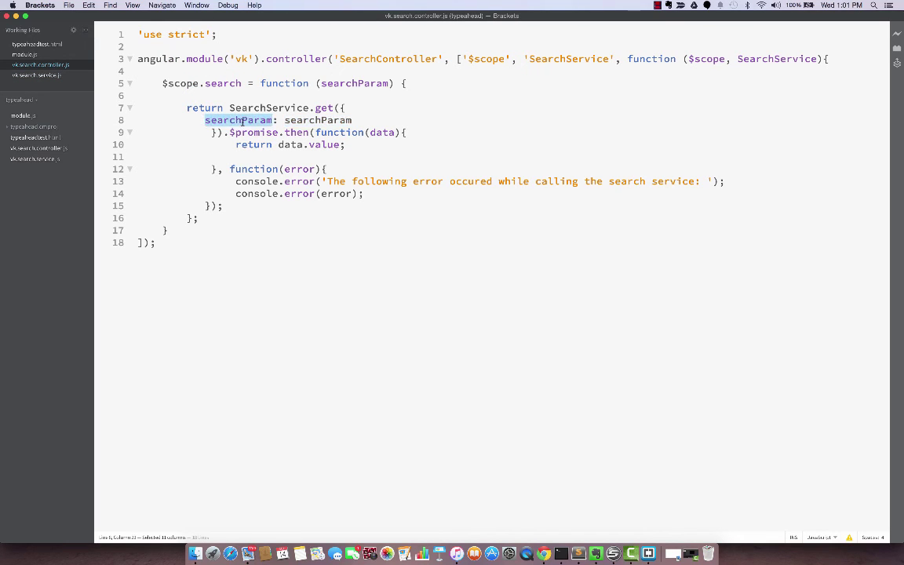
{"action": "double_click", "coordinate": [320, 120]}
{"action": "double_click", "coordinate": [355, 83]}
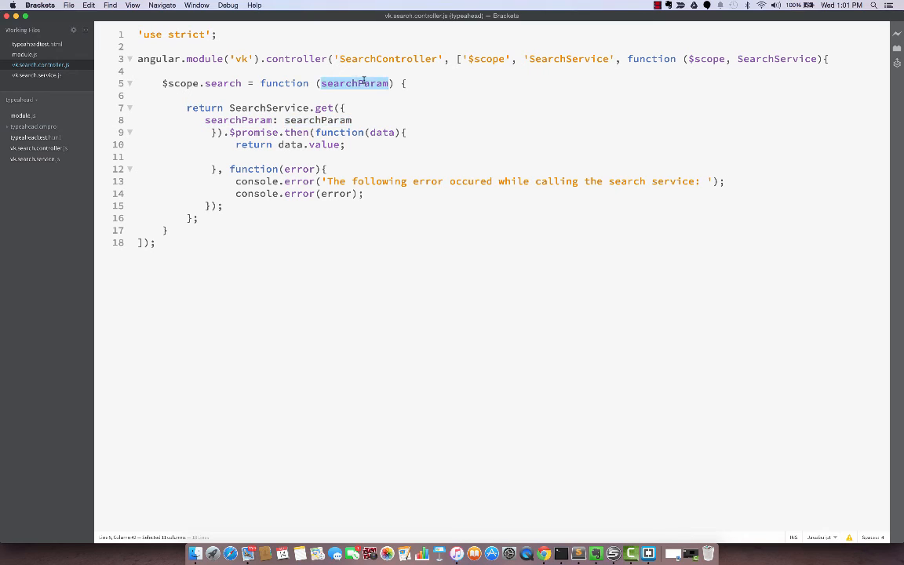
{"action": "left_click", "coordinate": [37, 44]}
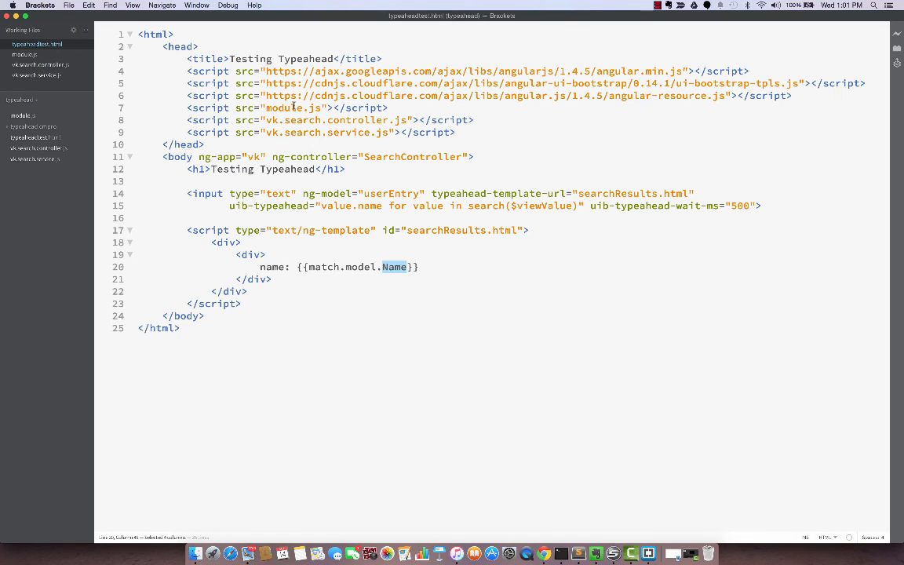
{"action": "double_click", "coordinate": [486, 206]}
{"action": "double_click", "coordinate": [541, 206]}
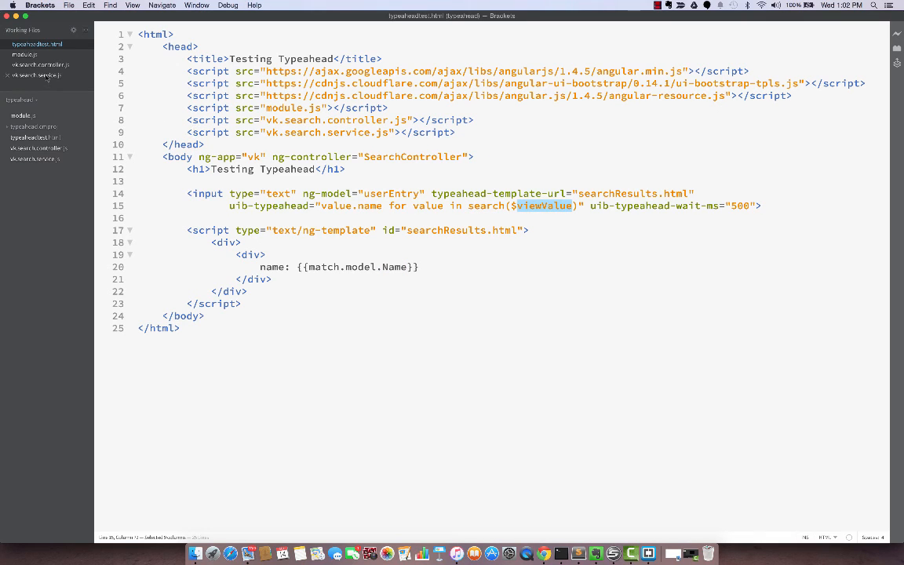
{"action": "left_click", "coordinate": [47, 65]}
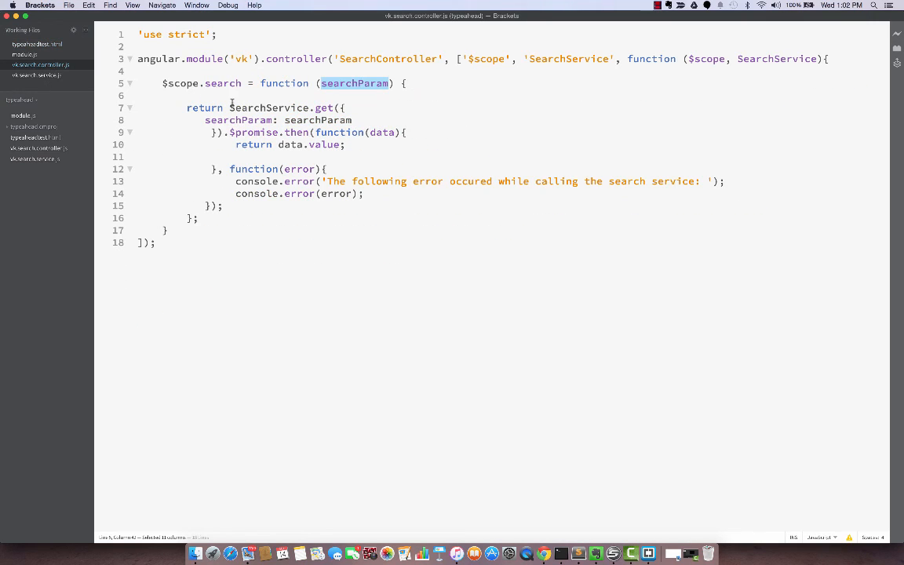
{"action": "double_click", "coordinate": [318, 120]}
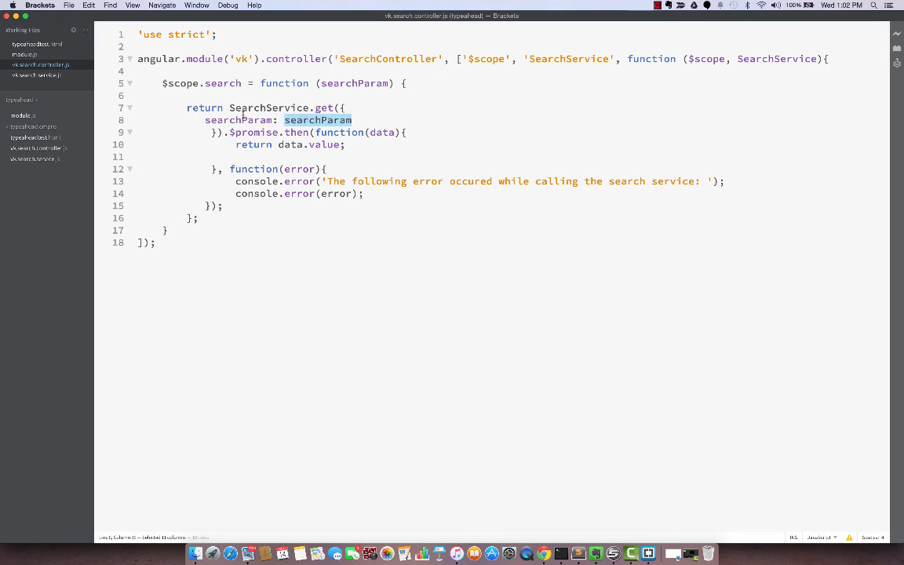
{"action": "left_click", "coordinate": [35, 75]}
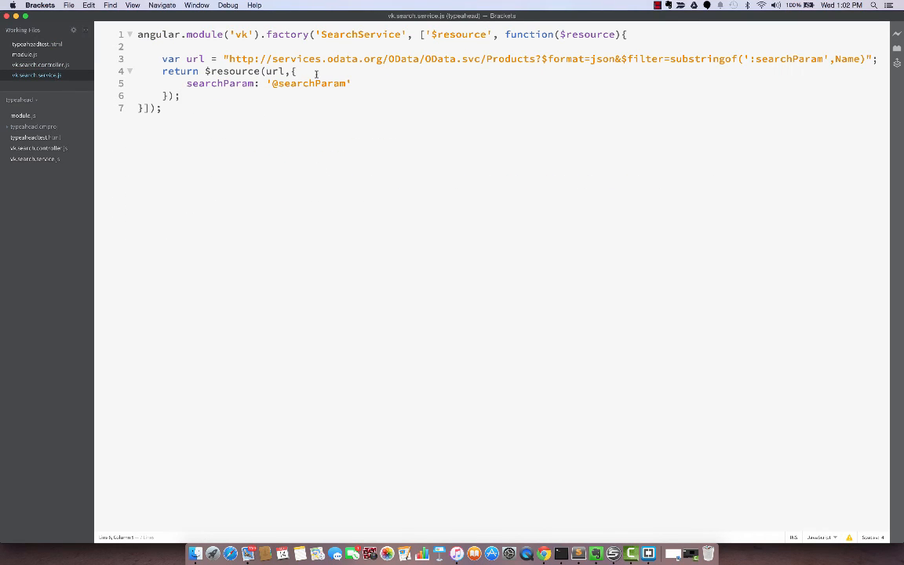
{"action": "double_click", "coordinate": [236, 83]}
{"action": "double_click", "coordinate": [302, 83]}
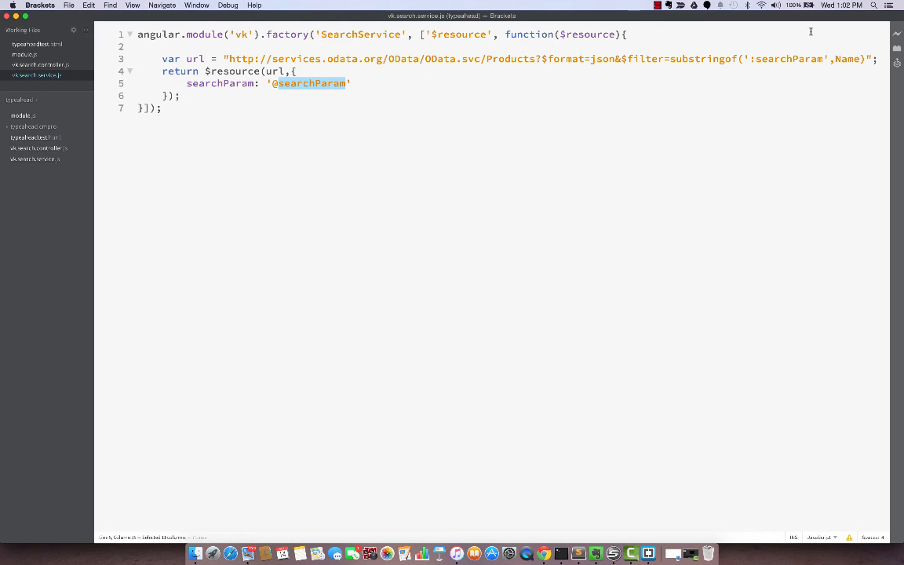
{"action": "double_click", "coordinate": [772, 59]}
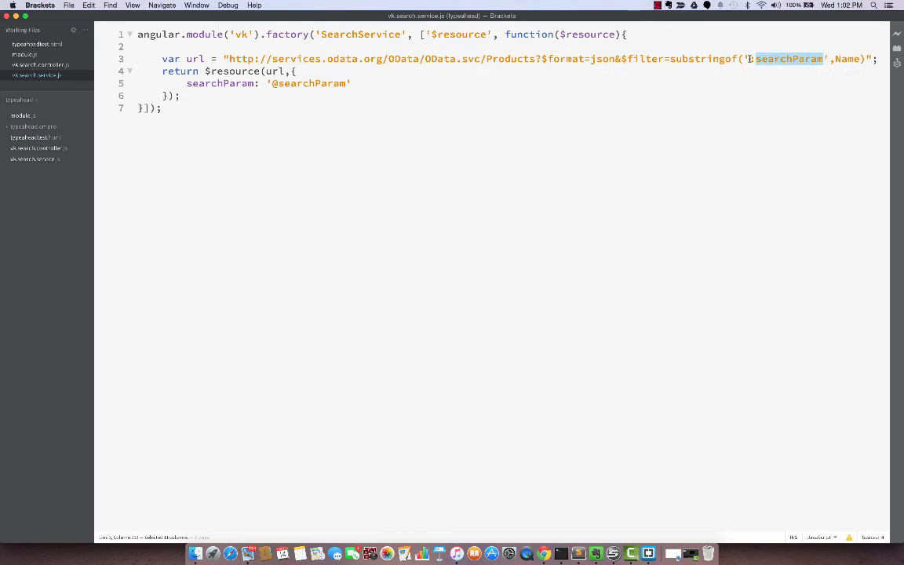
{"action": "left_click", "coordinate": [787, 58]}
{"action": "double_click", "coordinate": [787, 59]}
{"action": "double_click", "coordinate": [636, 59]}
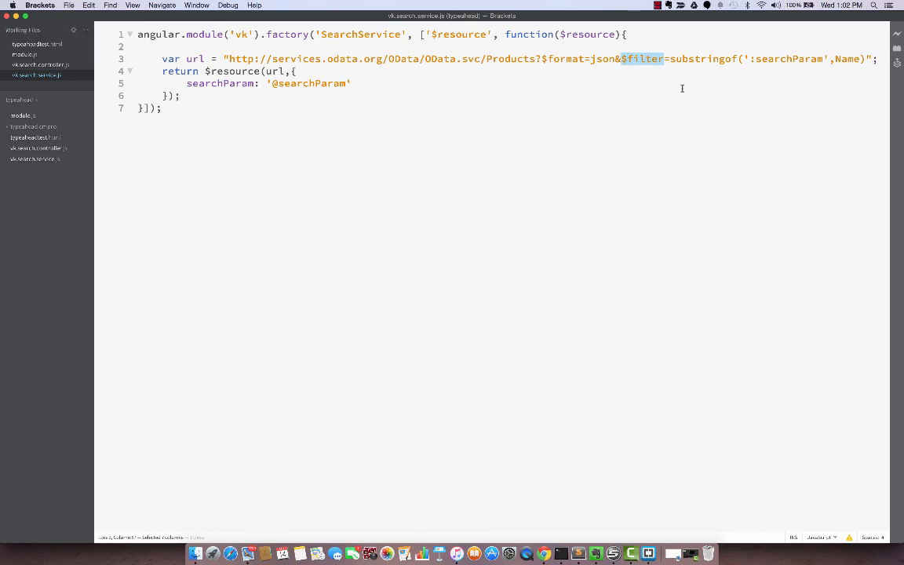
{"action": "left_click", "coordinate": [669, 59]}
{"action": "double_click", "coordinate": [703, 59]}
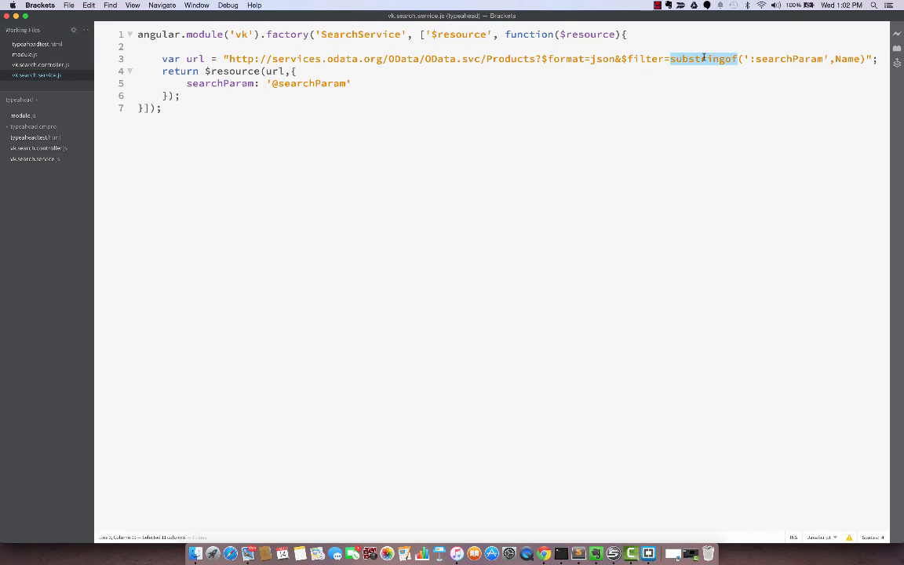
{"action": "double_click", "coordinate": [846, 59]}
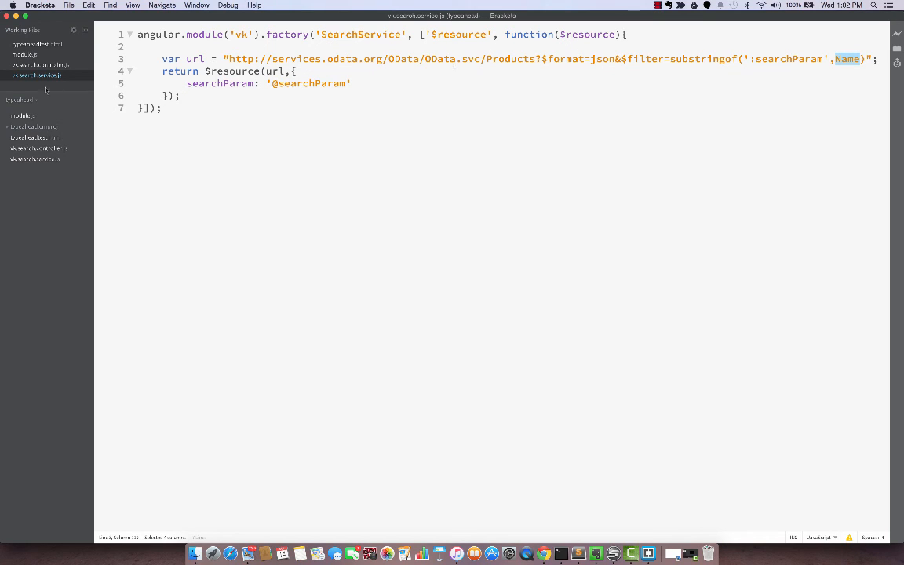
Check the Name binding in typeaheadtest.html, then return to vk.search.service.js.
{"action": "left_click", "coordinate": [40, 44]}
{"action": "double_click", "coordinate": [397, 266]}
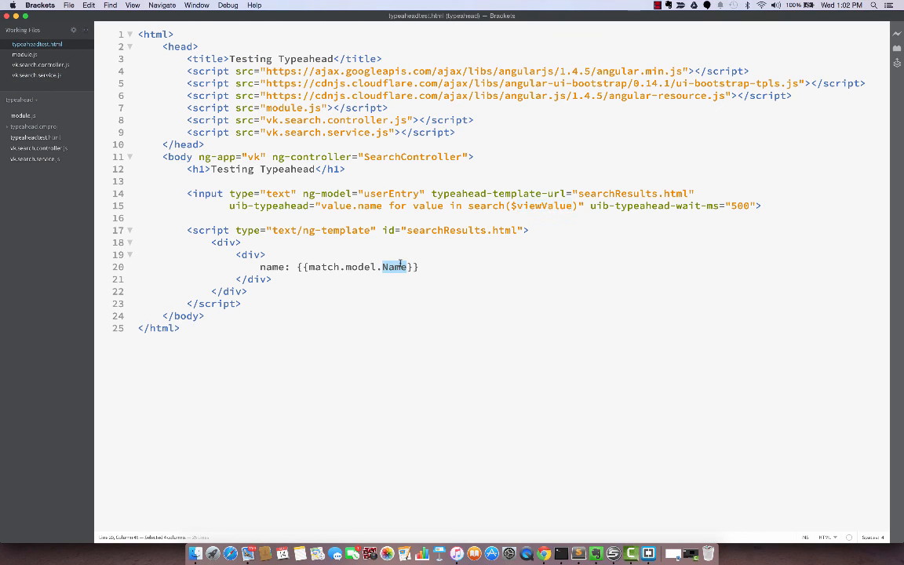
{"action": "left_click", "coordinate": [53, 75]}
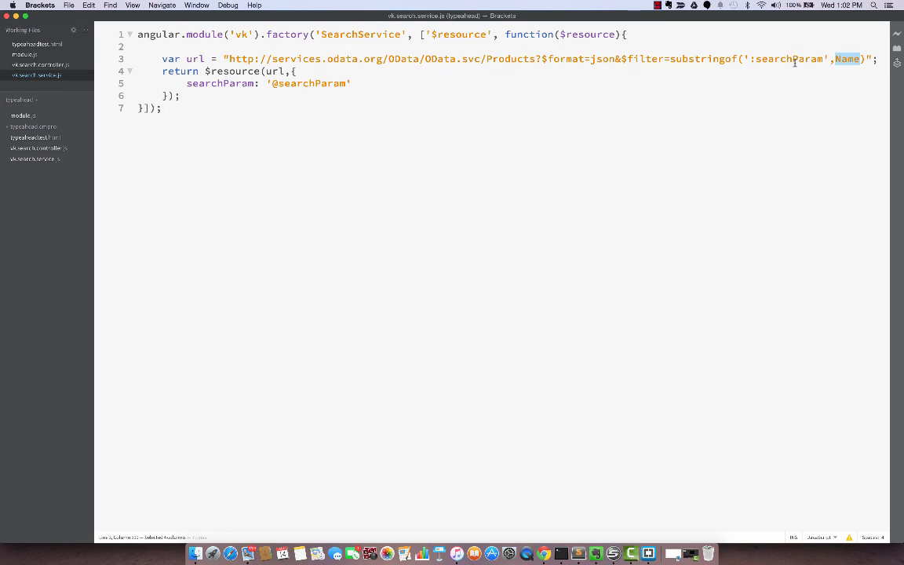
Review the $filter option using substringof on the Name field in the service URL.
{"action": "double_click", "coordinate": [714, 58]}
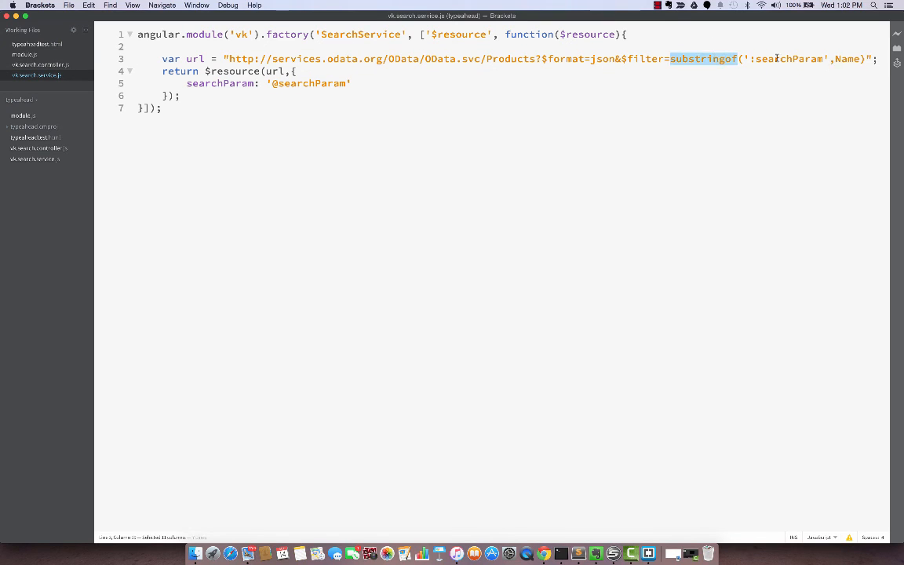
{"action": "double_click", "coordinate": [849, 59]}
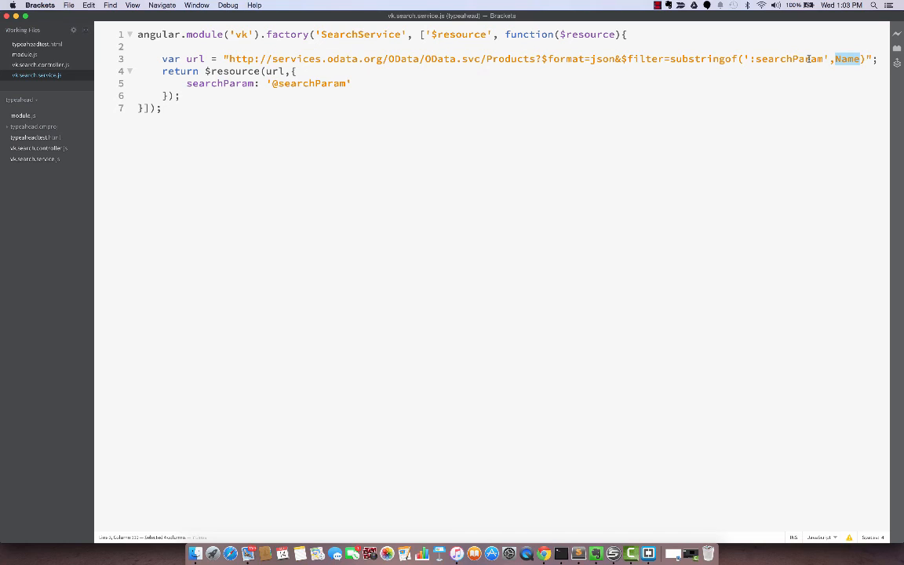
{"action": "double_click", "coordinate": [642, 58]}
{"action": "left_click", "coordinate": [576, 109]}
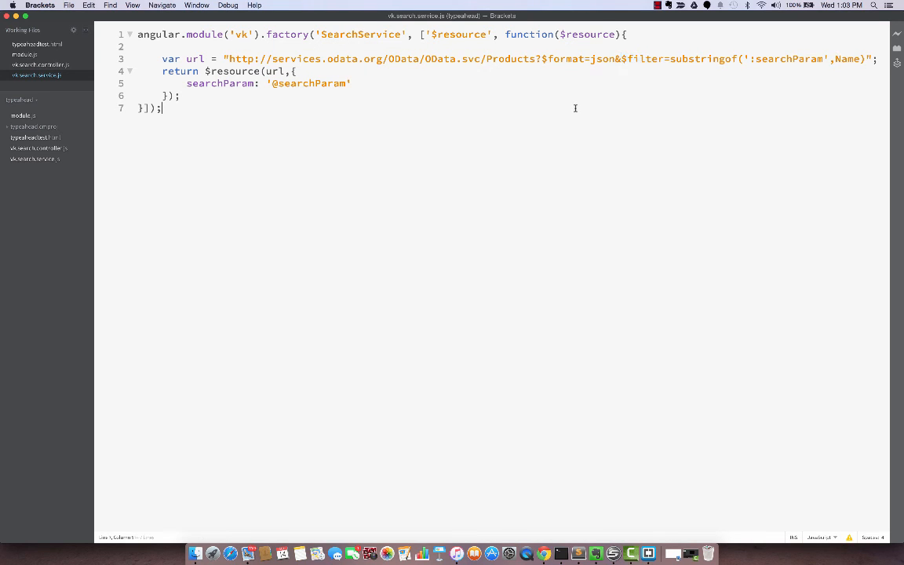
Launch Live Preview from the service file and dismiss the resulting HTML-file error.
{"action": "left_click", "coordinate": [896, 33]}
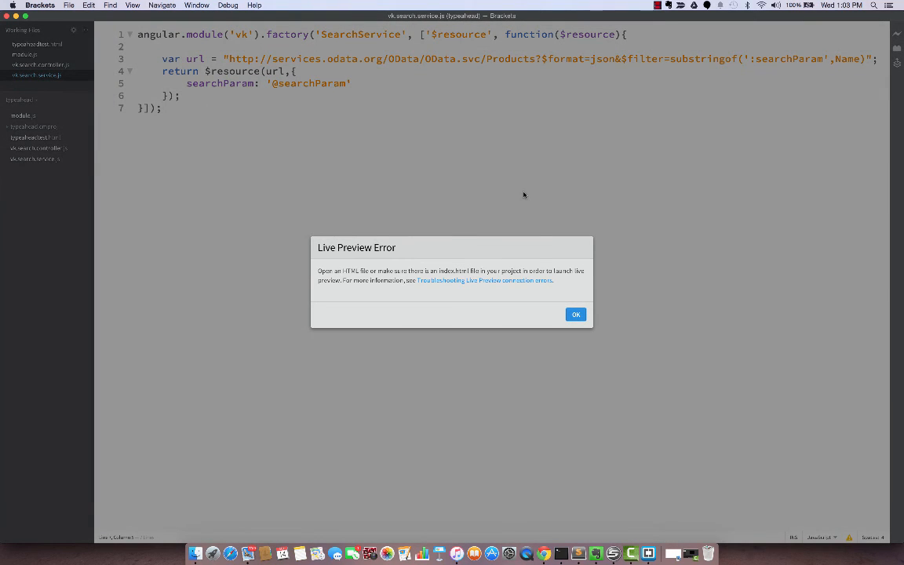
{"action": "left_click", "coordinate": [576, 315]}
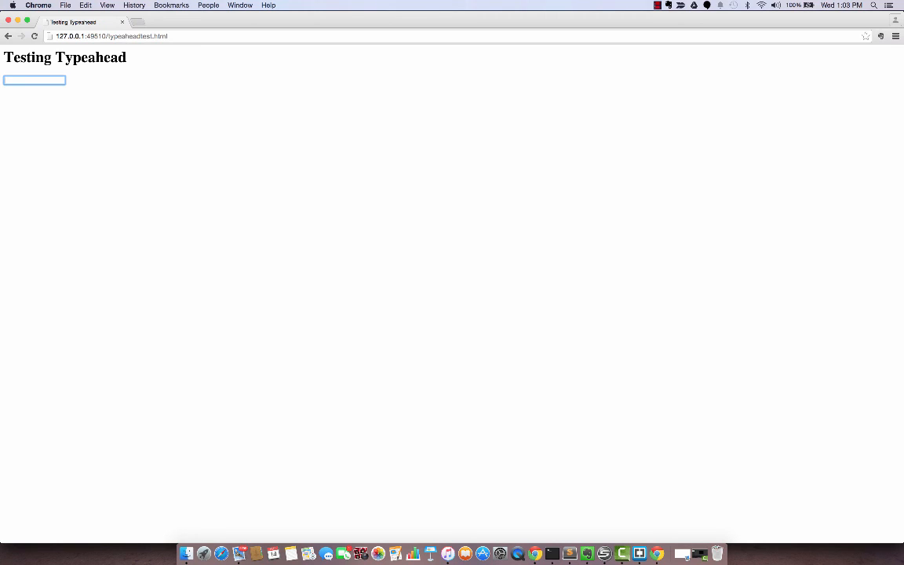
{"action": "type", "text": "r"}
Filter product names with letters like c, H and HD, narrowing to LCD HDTV, then leave the box.
{"action": "key", "text": "BackSpace"}
{"action": "type", "text": "re"}
{"action": "key", "text": "BackSpace"}
{"action": "key", "text": "BackSpace"}
{"action": "type", "text": "re"}
{"action": "key", "text": "BackSpace"}
{"action": "key", "text": "BackSpace"}
{"action": "key", "text": "BackSpace"}
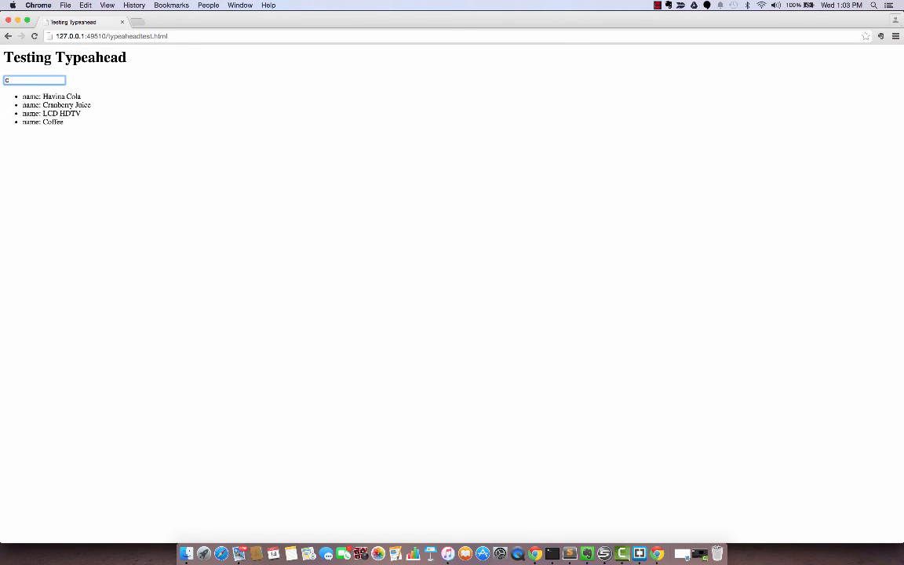
{"action": "key", "text": "BackSpace"}
{"action": "type", "text": "H"}
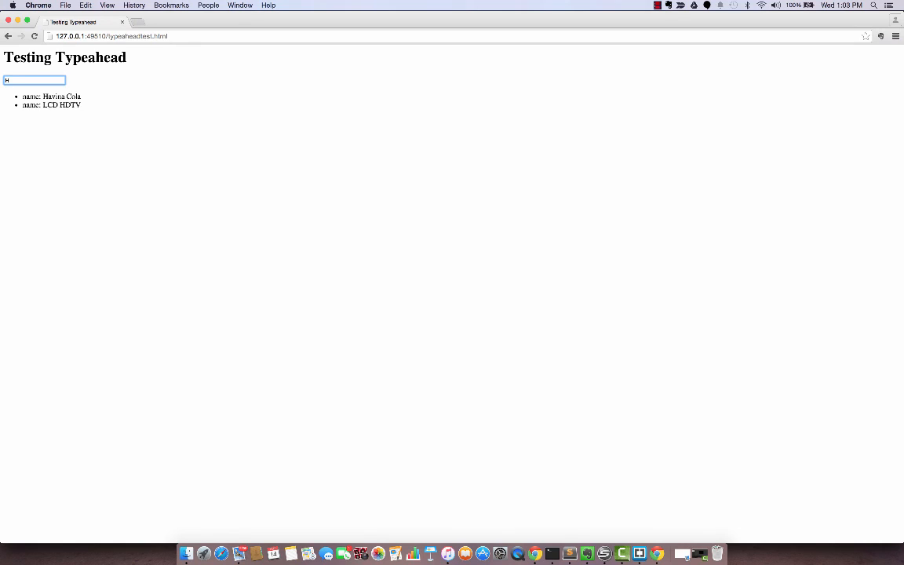
{"action": "type", "text": "DF"}
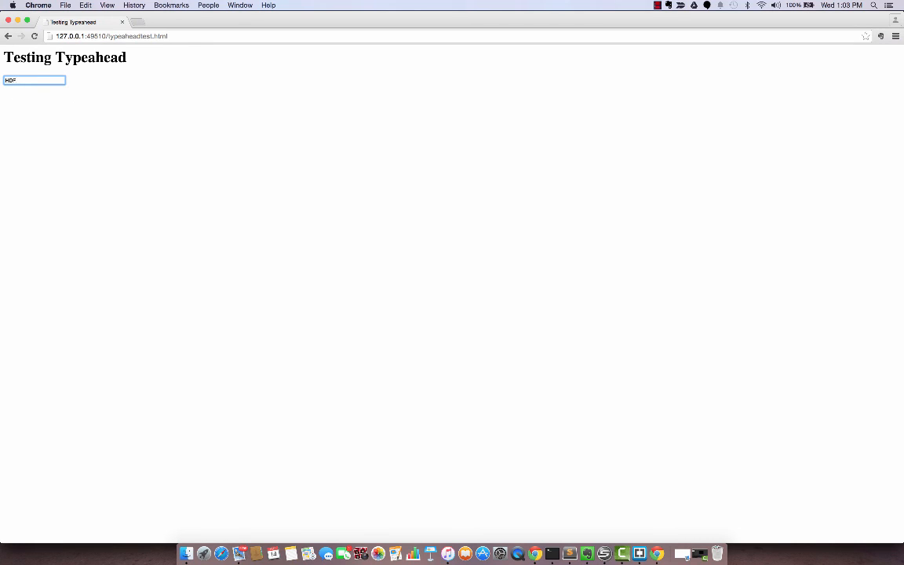
{"action": "key", "text": "BackSpace"}
{"action": "left_click", "coordinate": [343, 245]}
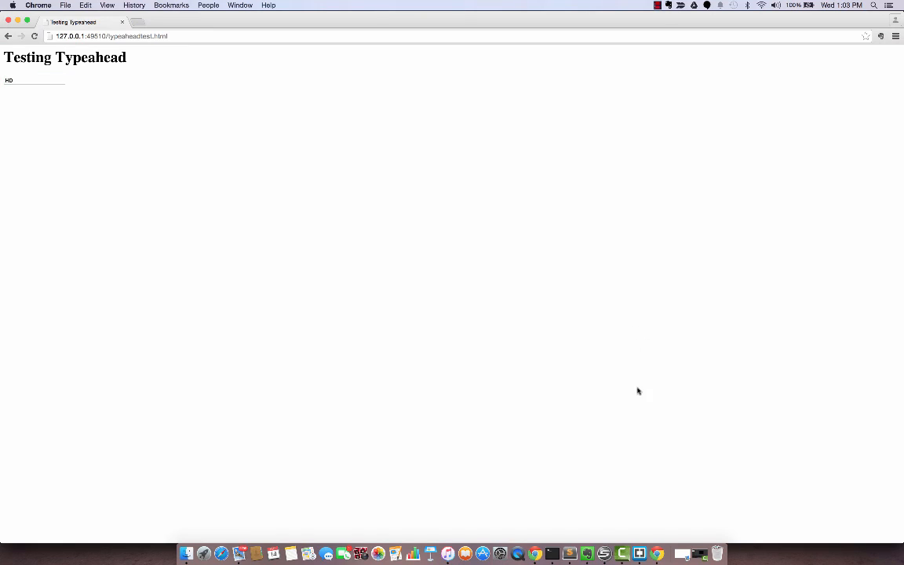